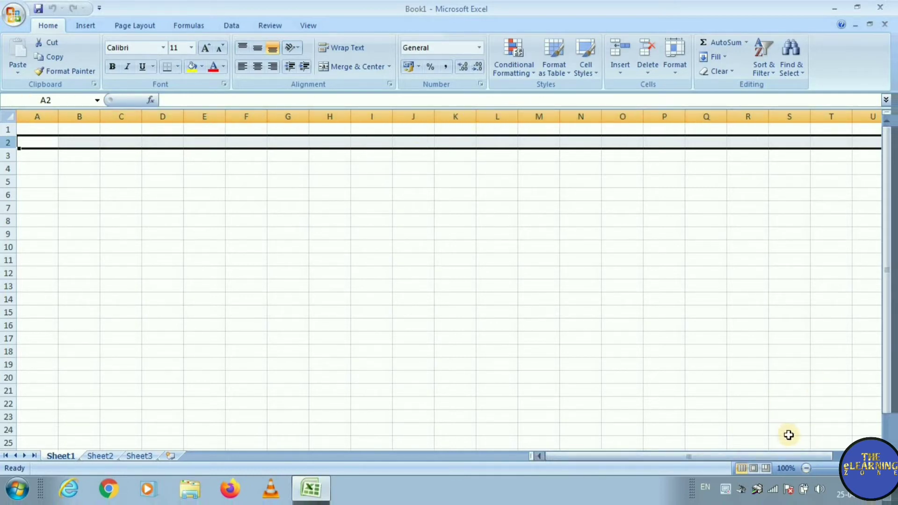
click(876, 456)
click(876, 456)
click(876, 456)
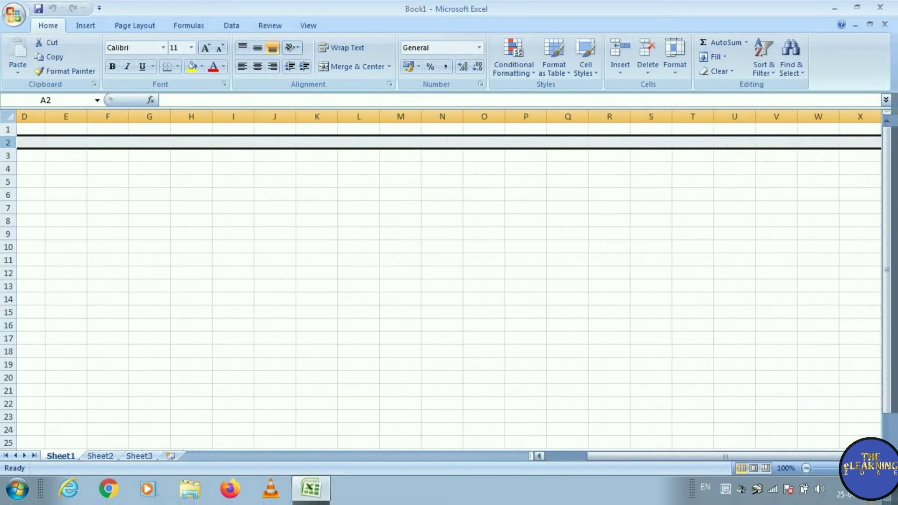
click(876, 456)
click(876, 456)
click(876, 456)
click(876, 456)
click(876, 456)
click(876, 456)
click(876, 456)
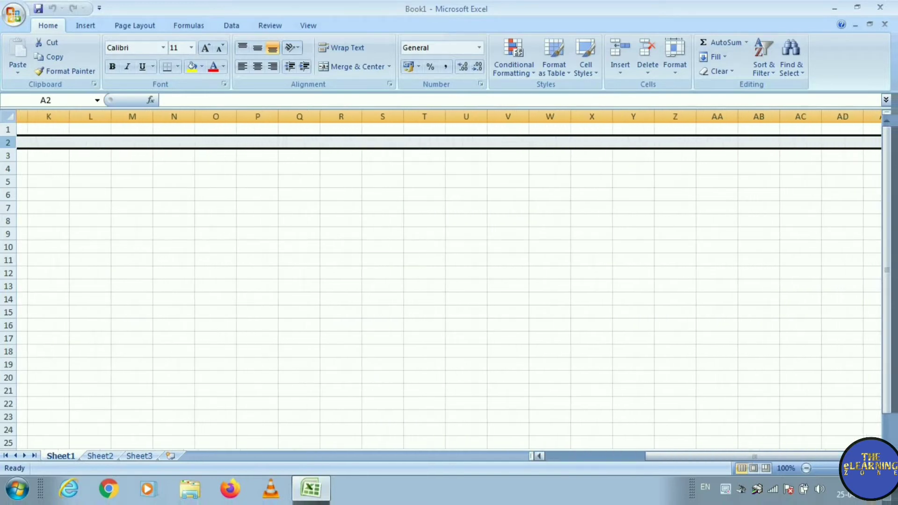
click(876, 456)
click(876, 456)
click(876, 456)
click(876, 456)
click(876, 456)
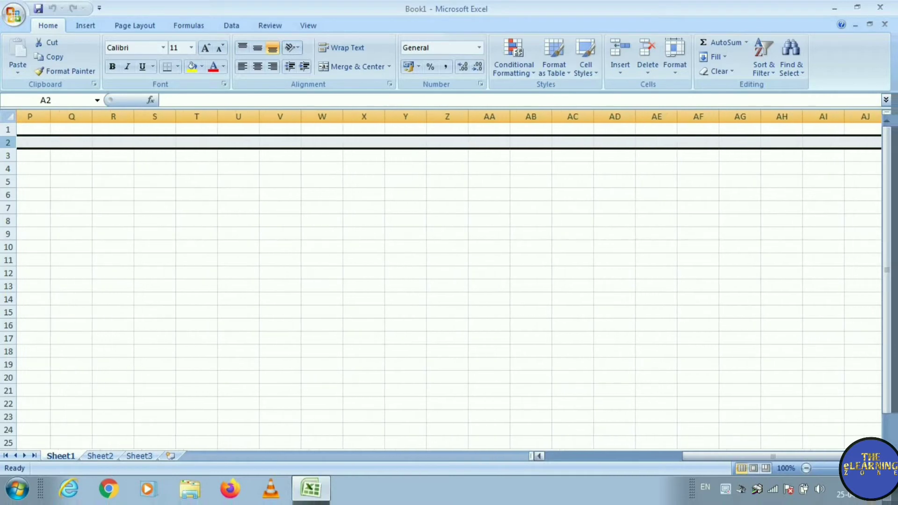
click(876, 456)
click(876, 456)
click(876, 456)
click(876, 456)
click(876, 456)
click(876, 456)
click(876, 456)
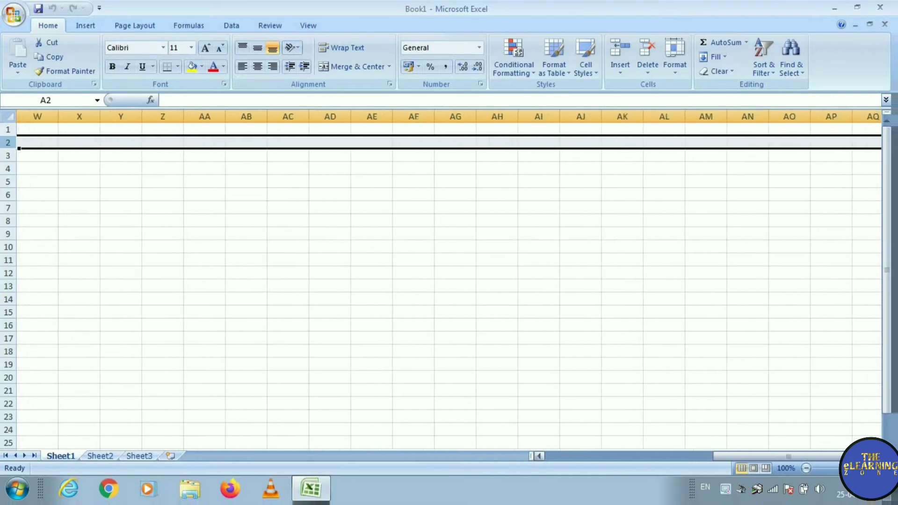
click(876, 456)
click(876, 456)
click(876, 456)
click(876, 456)
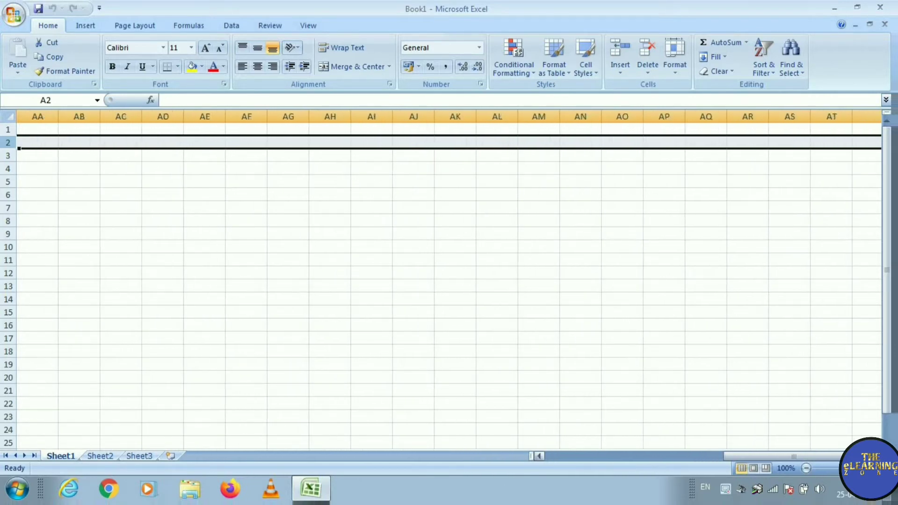
click(876, 456)
drag(832, 457, 538, 453)
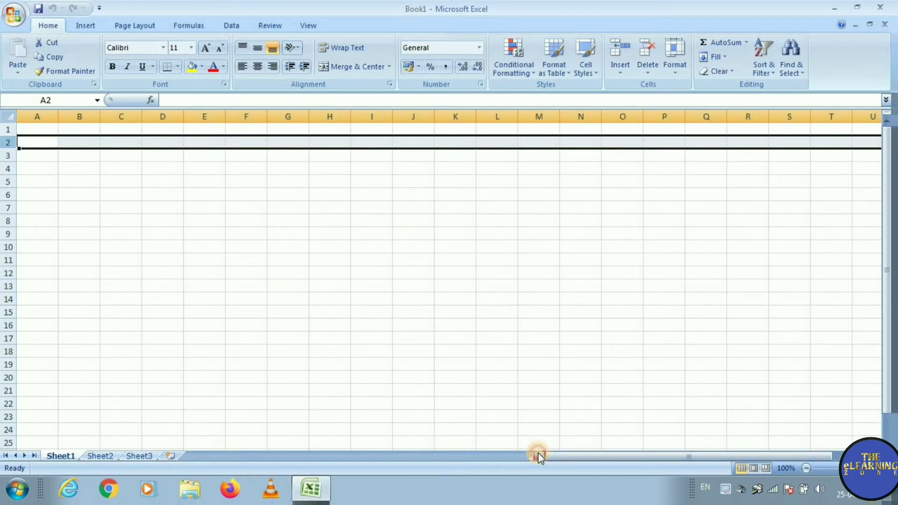
Widen column A, then give columns A through I a common, slightly narrower width.
click(53, 129)
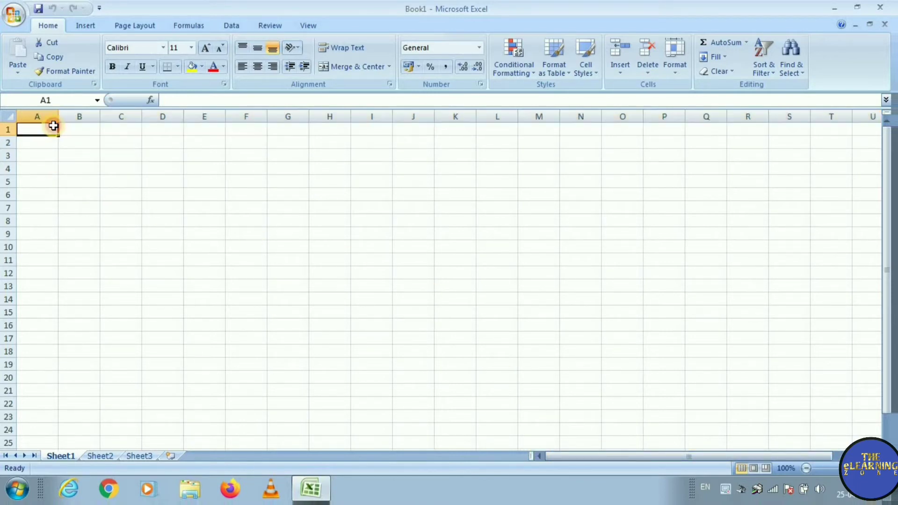
click(77, 159)
drag(58, 116, 110, 116)
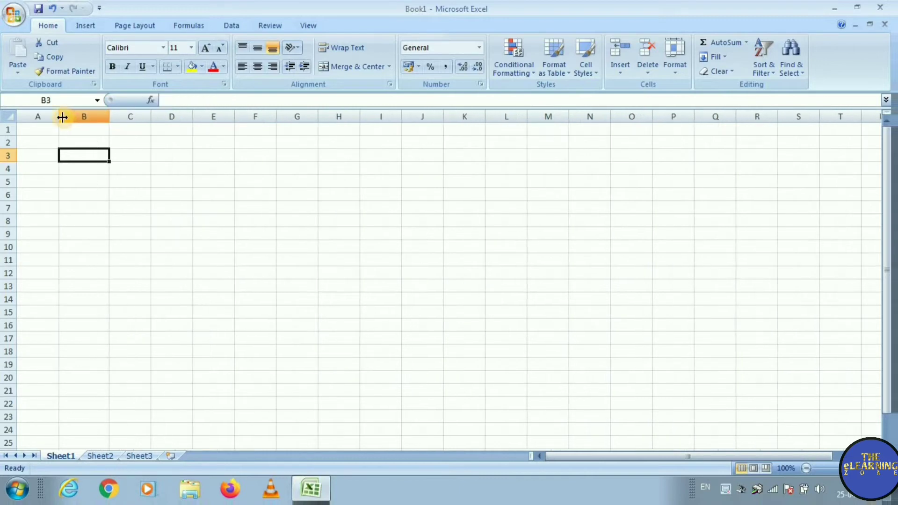
drag(44, 116, 377, 116)
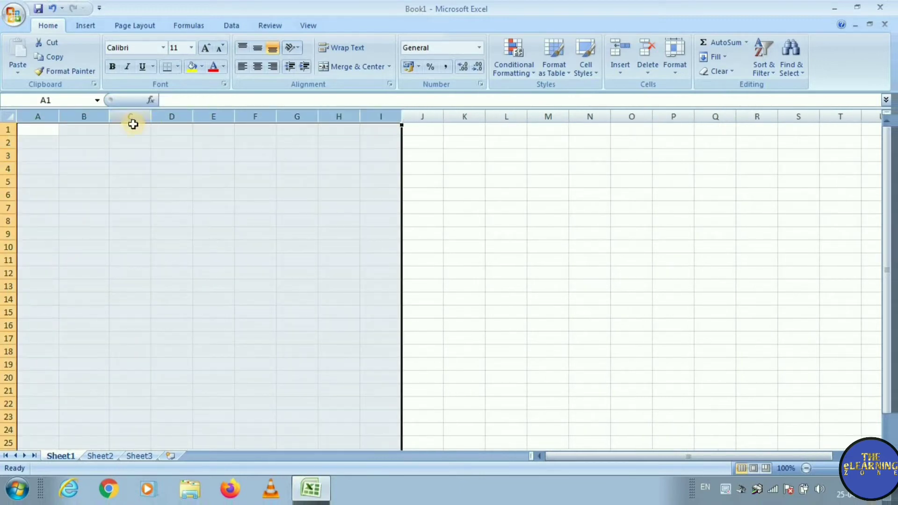
mouse_move(58, 115)
mouse_down()
mouse_move(102, 116)
mouse_move(57, 115)
mouse_up()
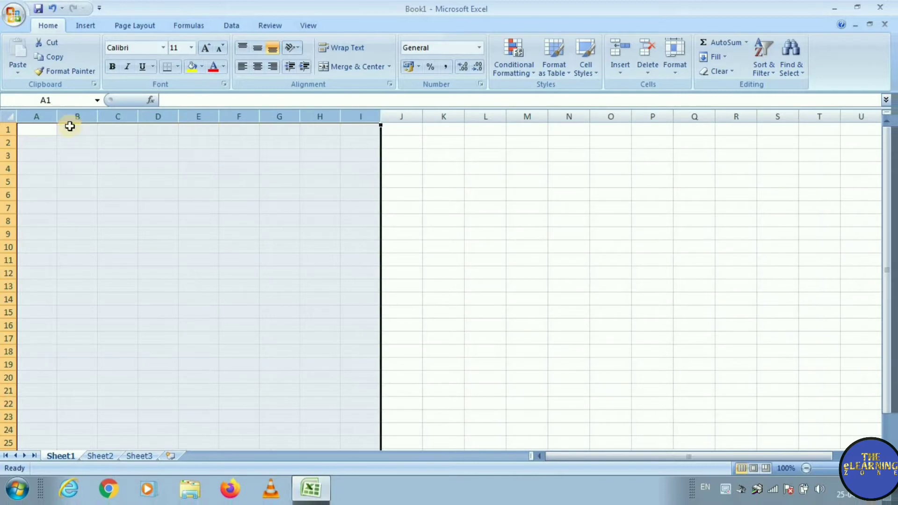
click(226, 192)
click(347, 260)
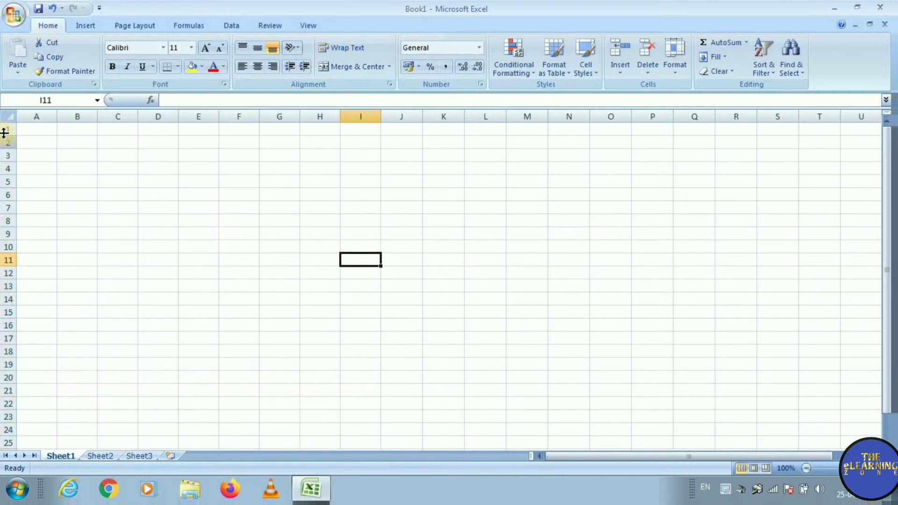
Select rows 1–8 and drag row 1's border to adjust its height.
drag(3, 125, 5, 225)
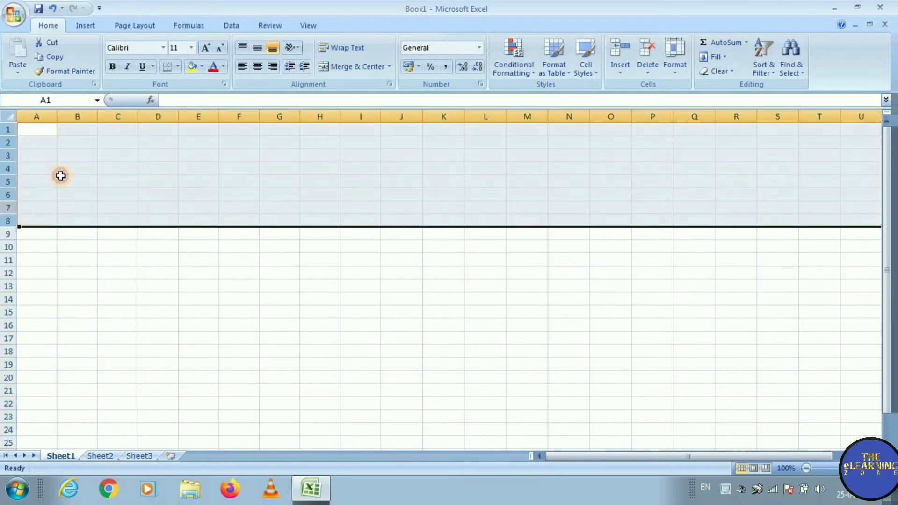
click(60, 174)
mouse_move(11, 135)
mouse_down()
mouse_move(8, 223)
mouse_move(2, 141)
mouse_move(14, 136)
mouse_up()
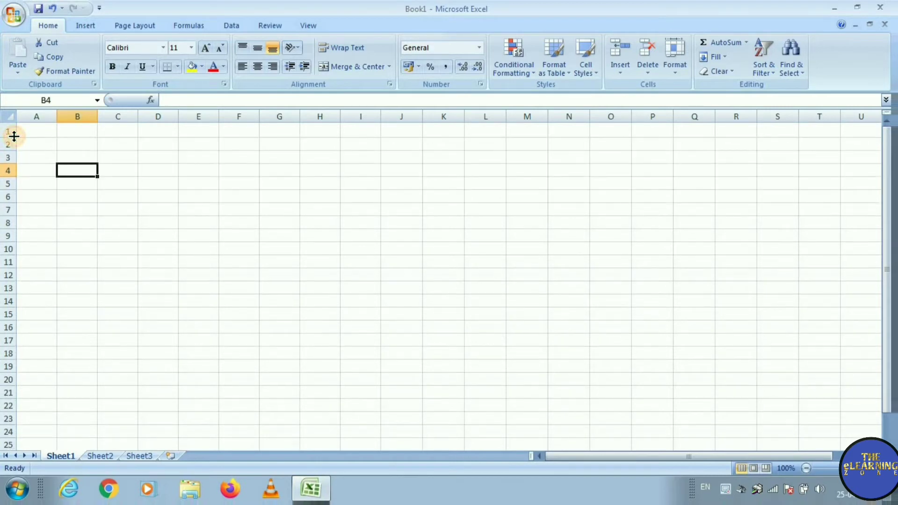
click(114, 195)
Select rows 1–12 and change their height together with one border drag.
click(8, 144)
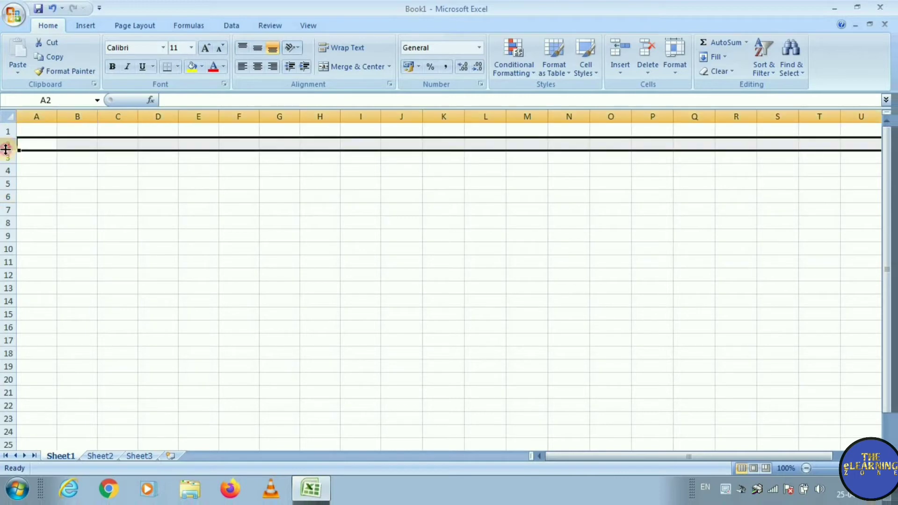
click(8, 170)
drag(8, 130, 8, 276)
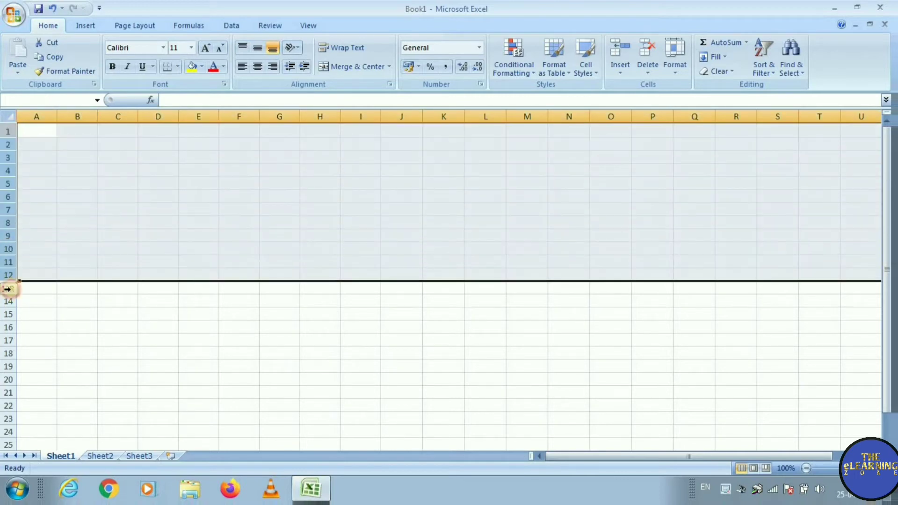
mouse_move(12, 135)
mouse_down()
mouse_move(9, 165)
mouse_move(8, 133)
mouse_up()
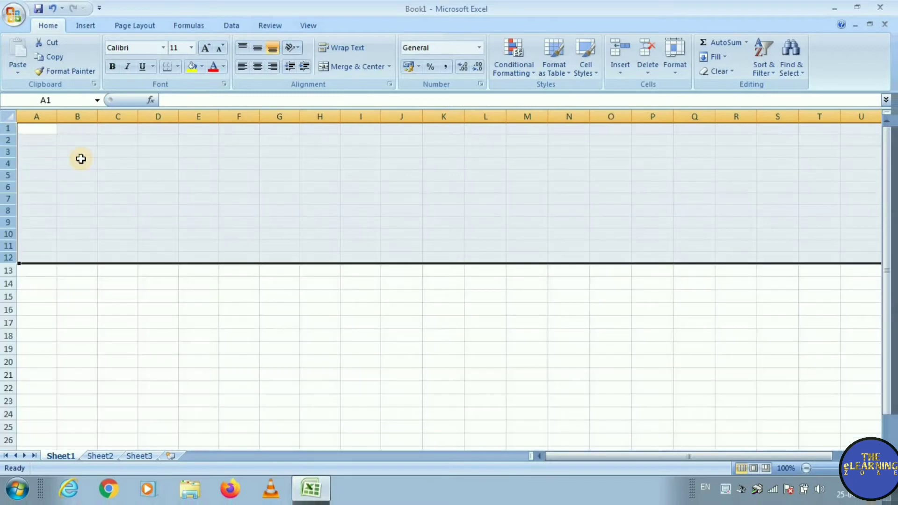
click(78, 162)
click(112, 342)
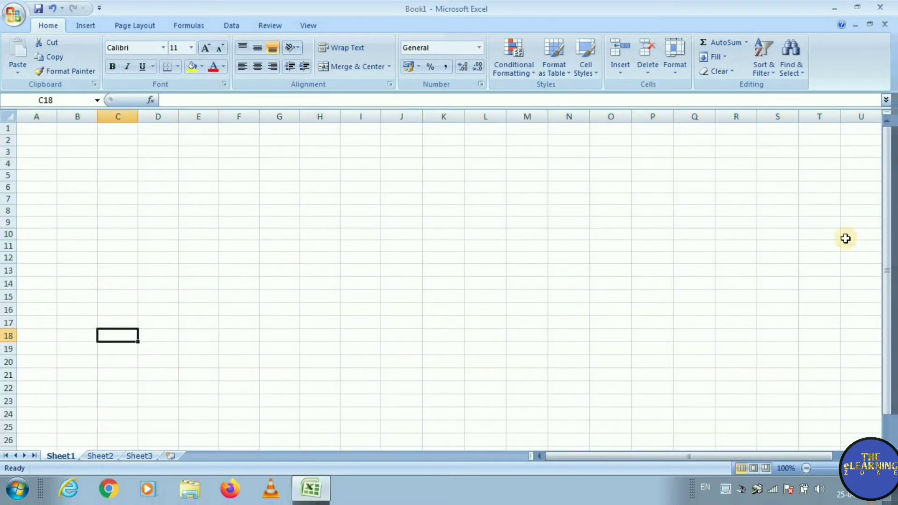
scroll(562, 311, down, 4)
scroll(561, 312, down, 4)
scroll(531, 309, up, 8)
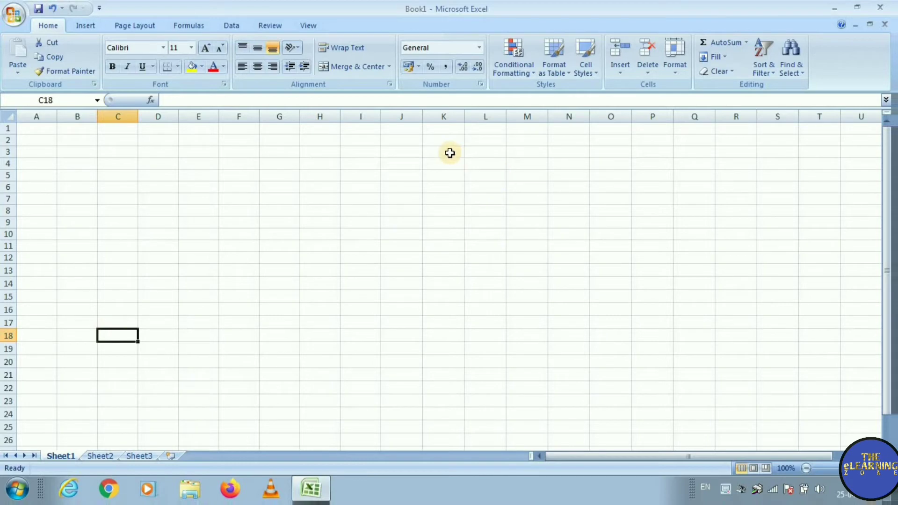
Look through Sheet1–Sheet3, then add new worksheets Sheet4 through Sheet8.
click(100, 456)
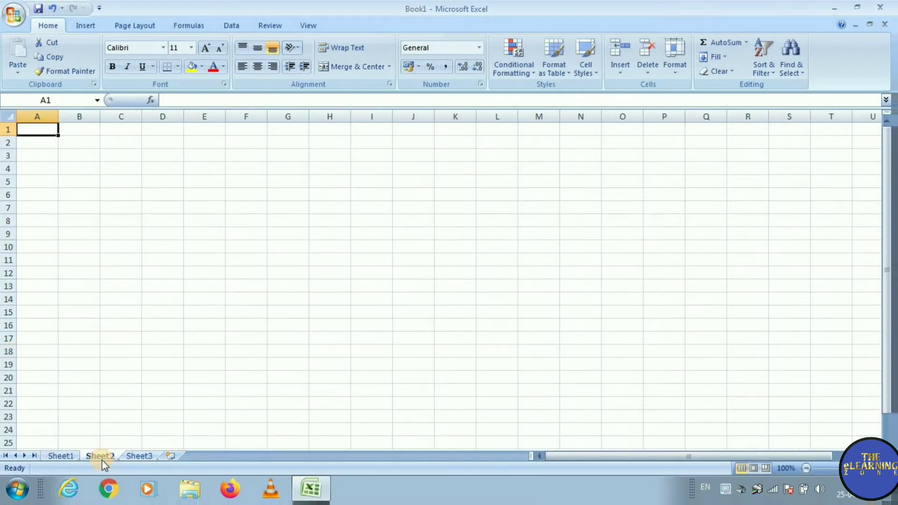
click(73, 457)
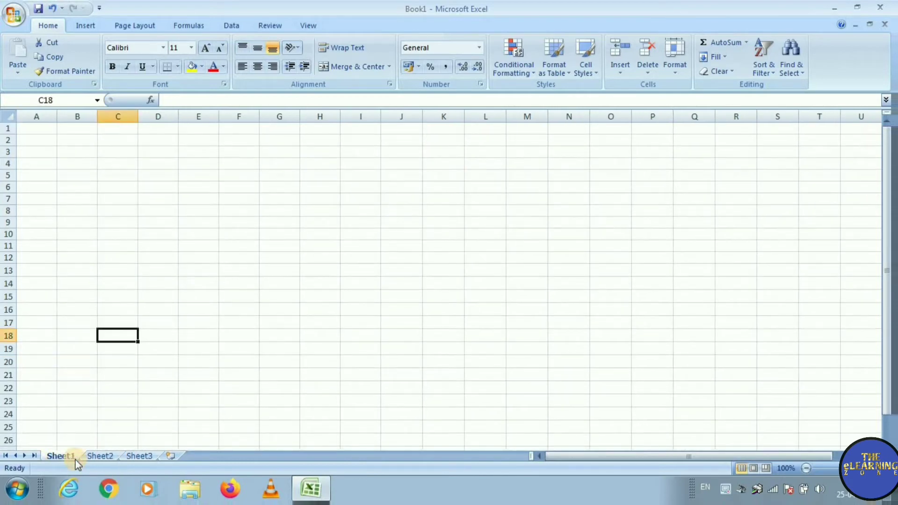
click(100, 456)
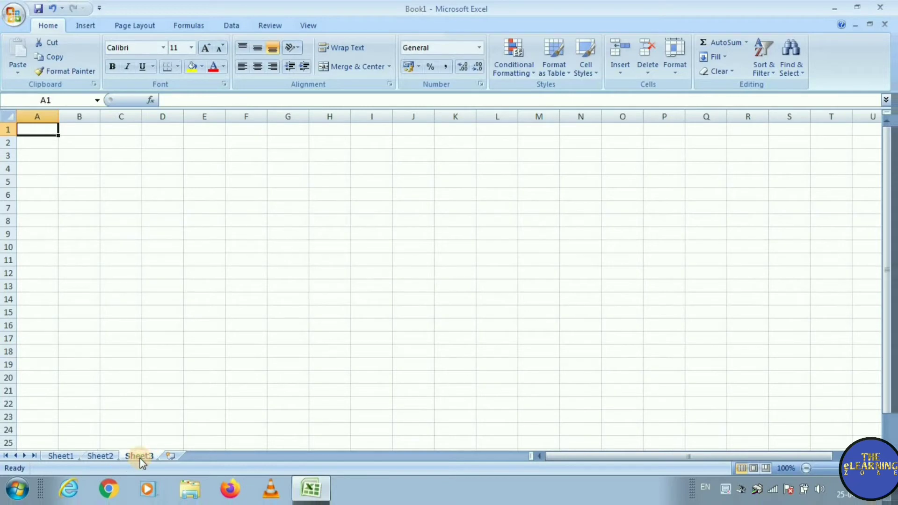
click(173, 456)
click(212, 456)
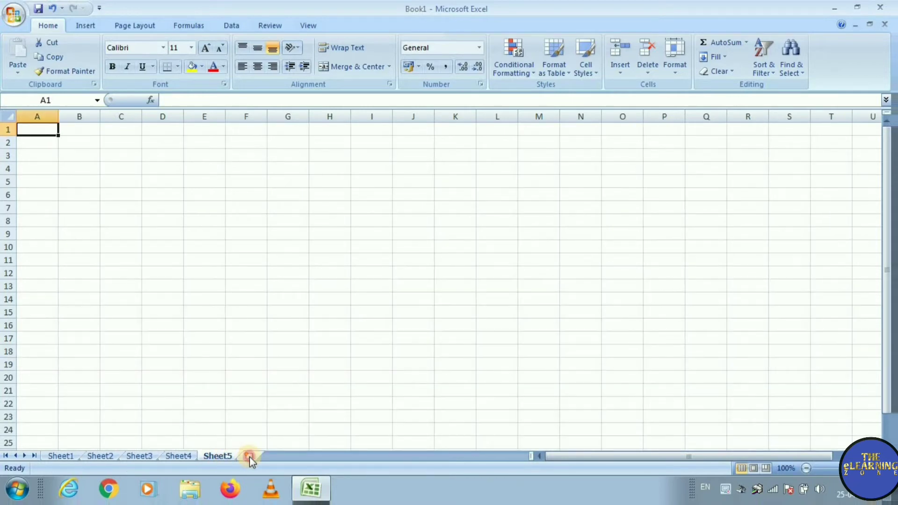
click(249, 457)
click(289, 457)
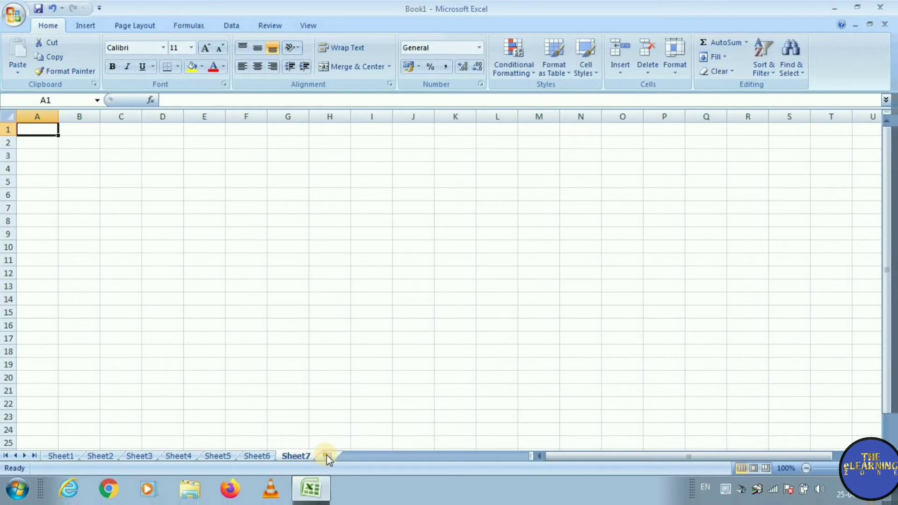
click(326, 455)
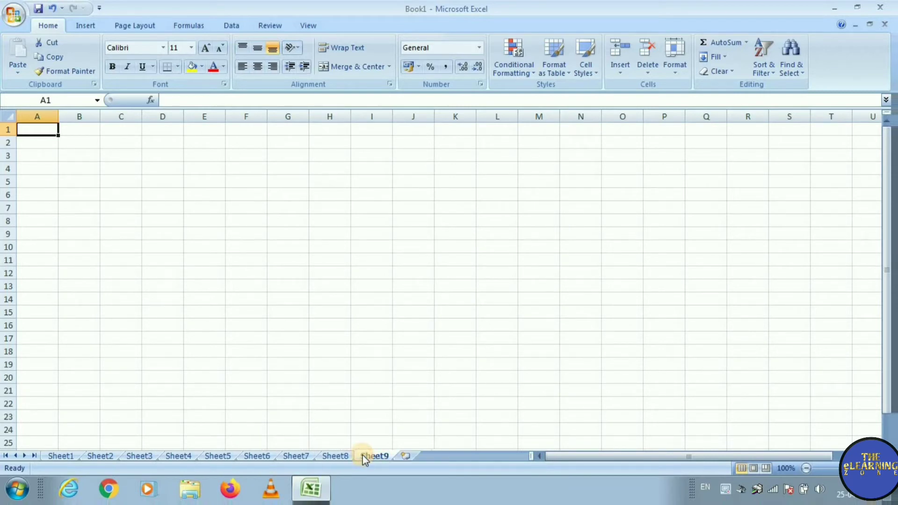
Delete the Sheet9, Sheet8 and Sheet7 tabs from the workbook.
right_click(375, 454)
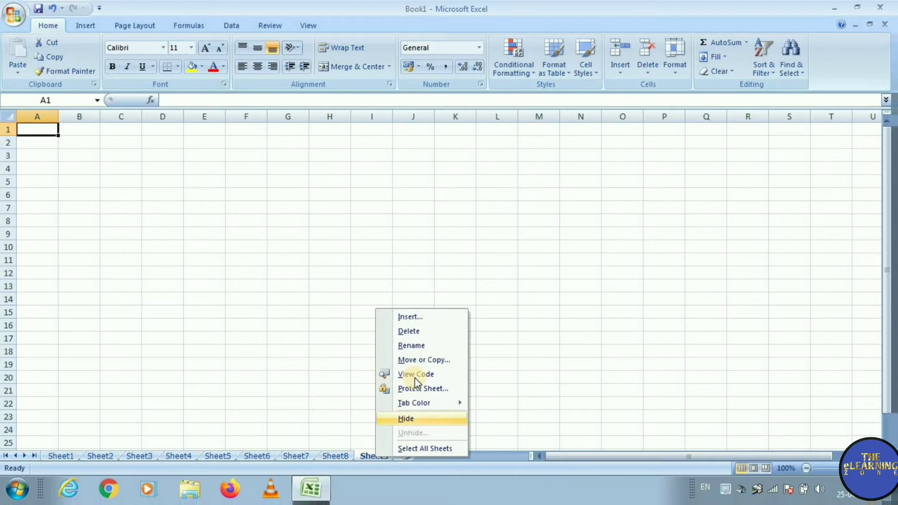
click(423, 333)
right_click(346, 455)
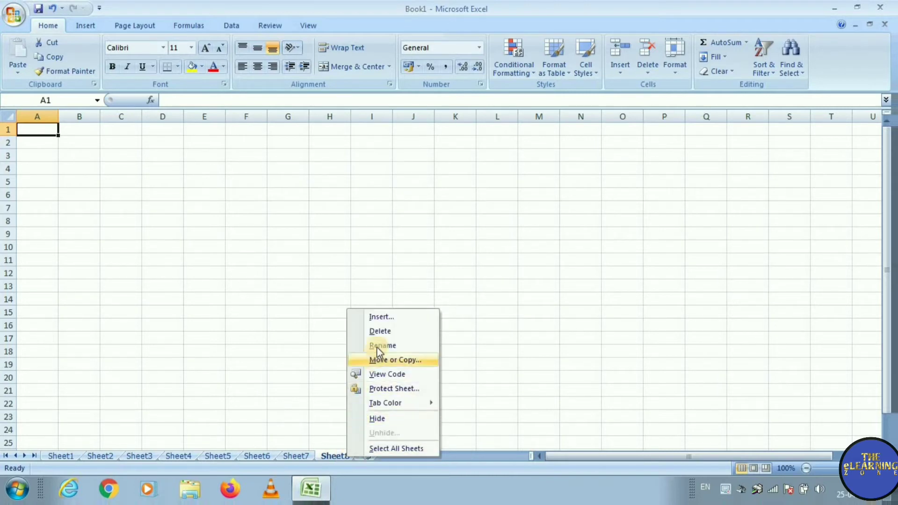
click(381, 333)
right_click(296, 456)
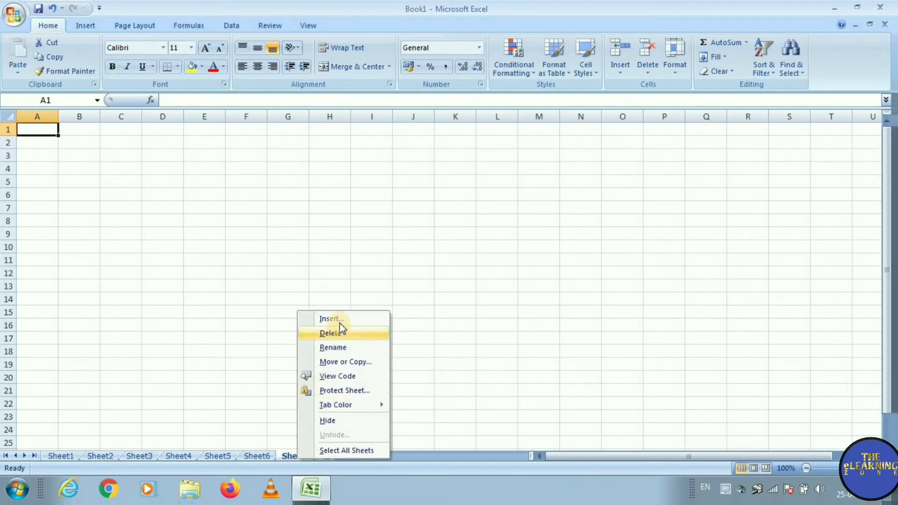
click(333, 333)
Delete the Sheet6, Sheet5 and Sheet4 tabs, leaving only Sheet1–Sheet3.
right_click(262, 443)
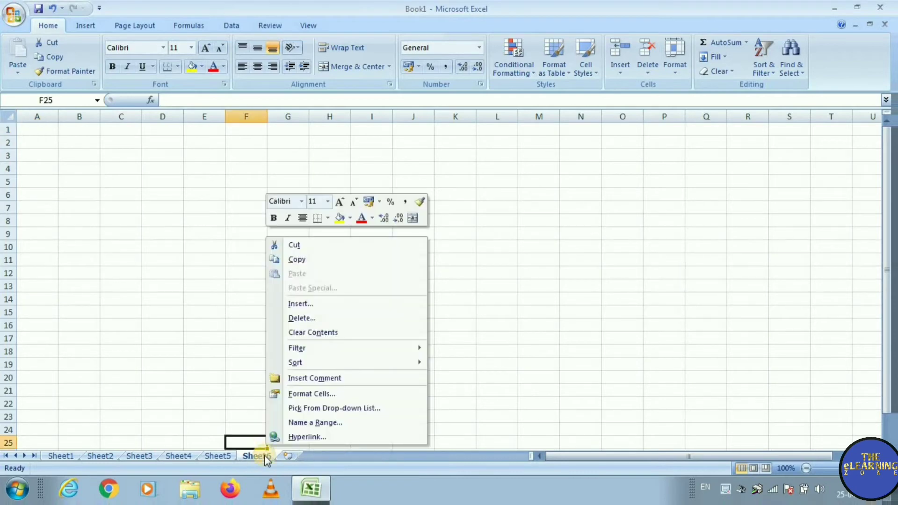
right_click(268, 453)
click(304, 331)
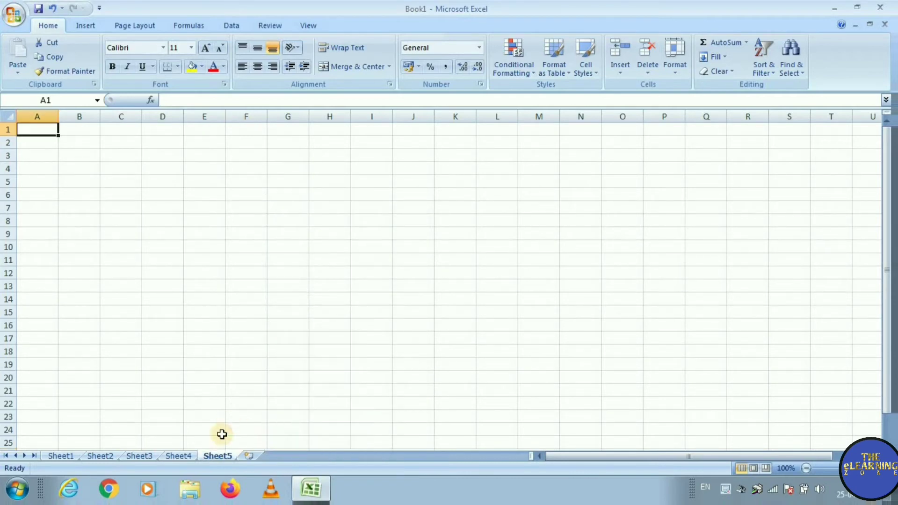
right_click(217, 461)
click(274, 335)
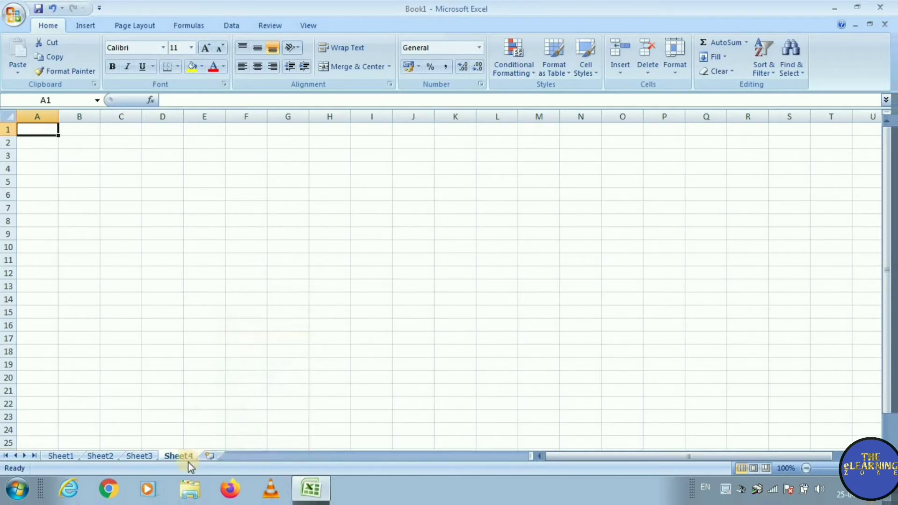
right_click(187, 458)
click(223, 329)
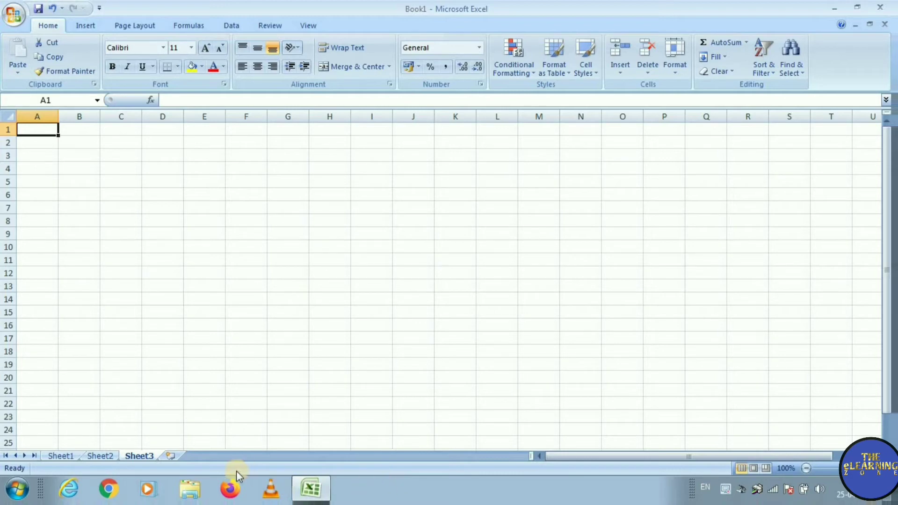
Zoom Sheet3 in seven steps, then back out five steps with the status-bar zoom buttons.
mouse_move(585, 457)
mouse_down()
mouse_move(721, 456)
mouse_move(588, 461)
mouse_up()
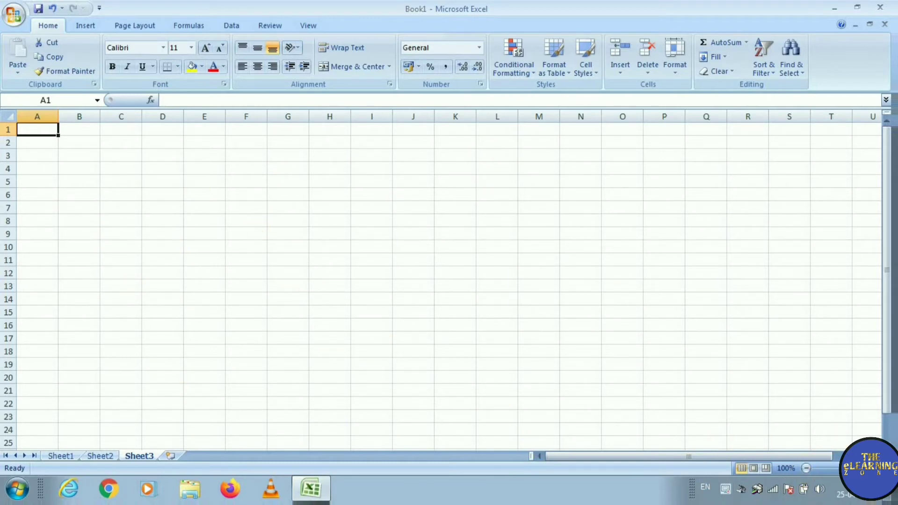
click(883, 468)
click(883, 468)
click(883, 468)
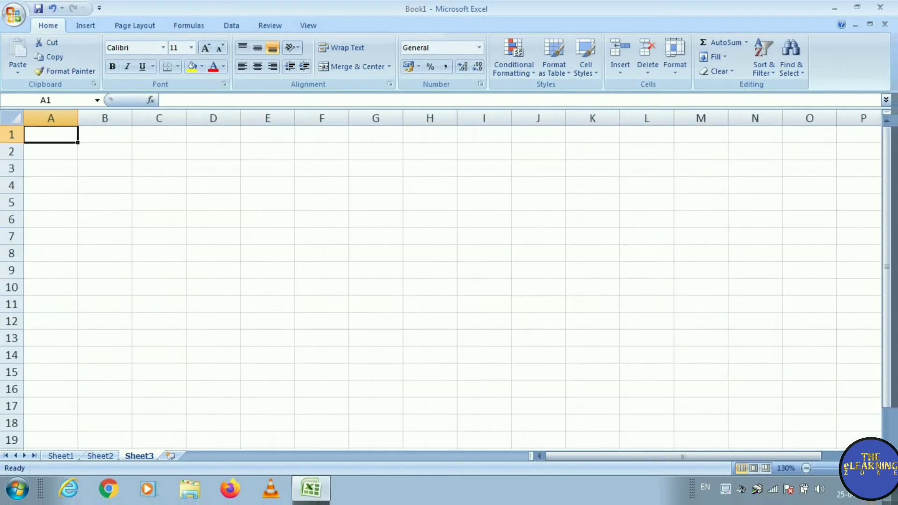
click(883, 468)
click(883, 468)
click(883, 469)
click(883, 468)
click(883, 469)
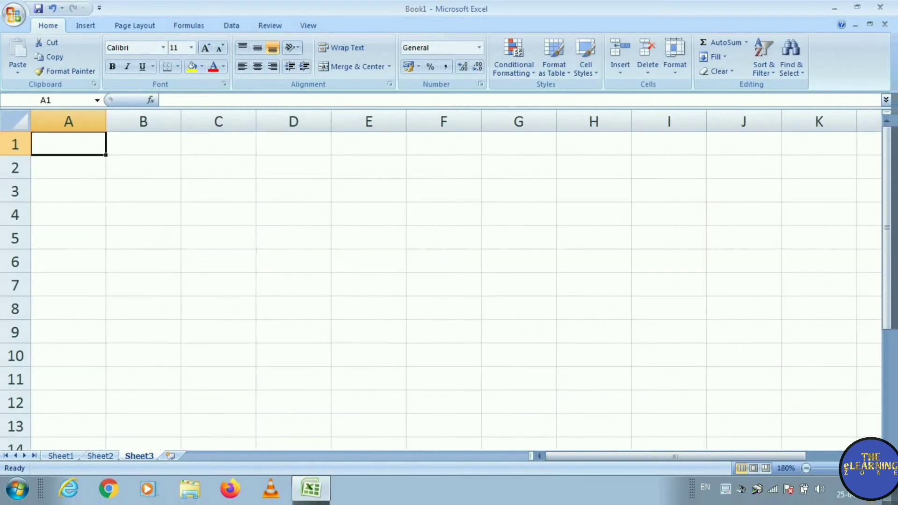
click(807, 469)
click(807, 469)
click(807, 469)
click(807, 469)
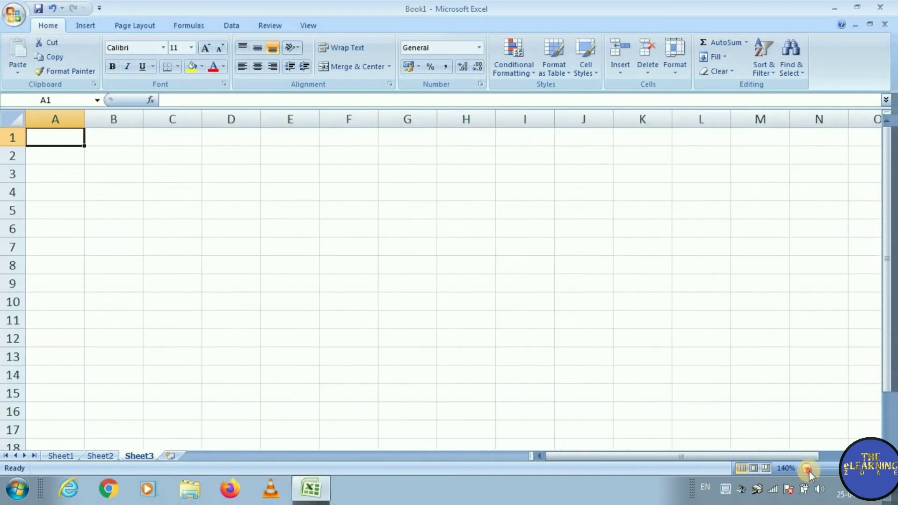
click(808, 469)
click(807, 469)
click(807, 469)
click(808, 469)
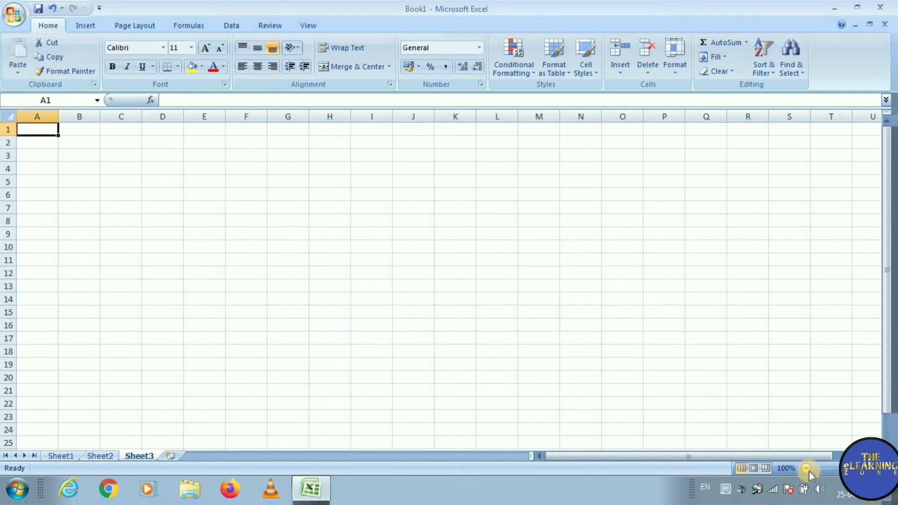
Adjust the zoom with Ctrl+scroll until it reads 145%.
scroll(418, 313, up, 3)
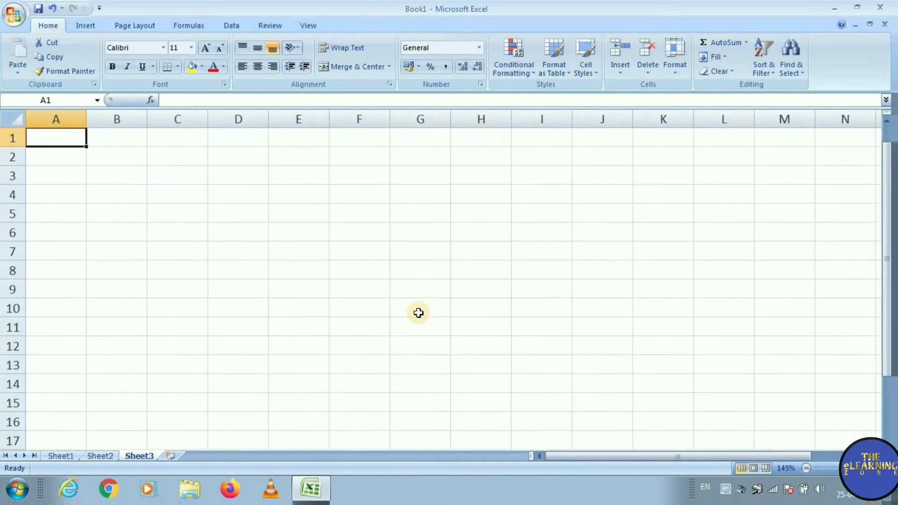
scroll(418, 313, up, 4)
scroll(419, 313, down, 5)
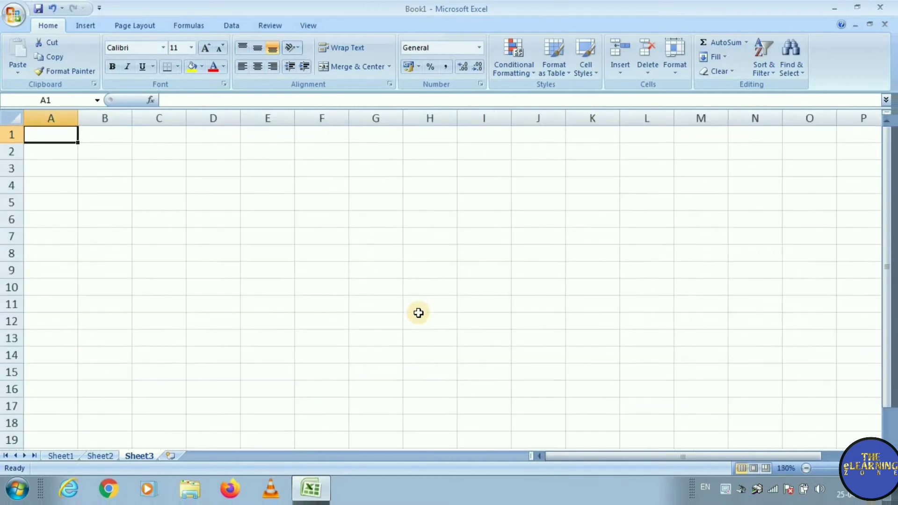
scroll(418, 312, down, 4)
scroll(418, 313, up, 4)
scroll(418, 312, down, 1)
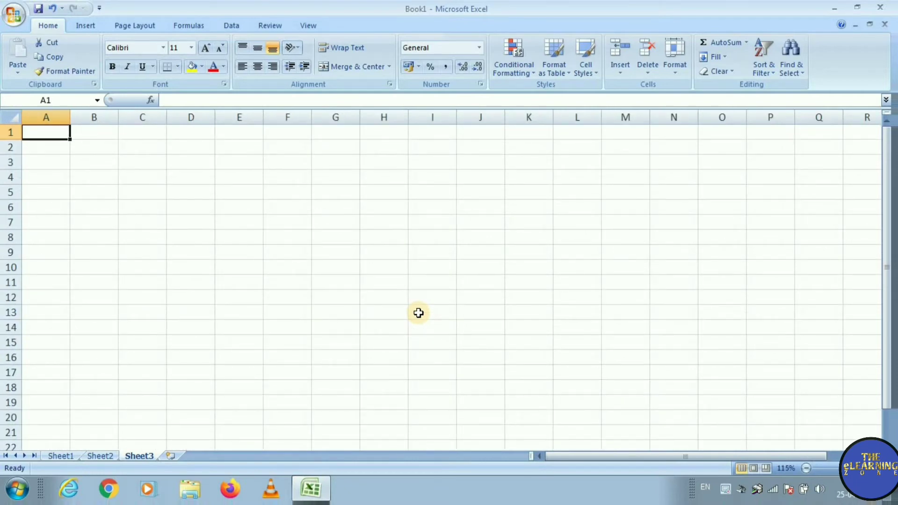
scroll(418, 312, up, 2)
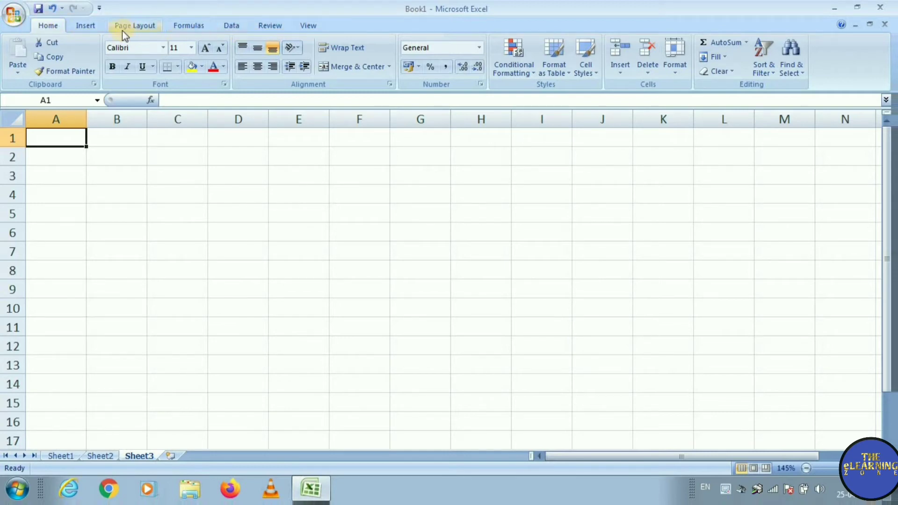
click(96, 29)
click(44, 26)
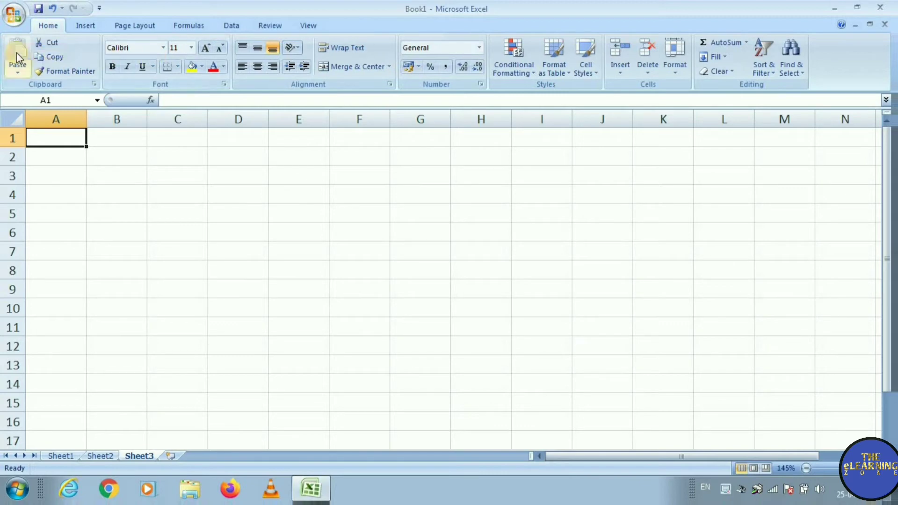
click(91, 29)
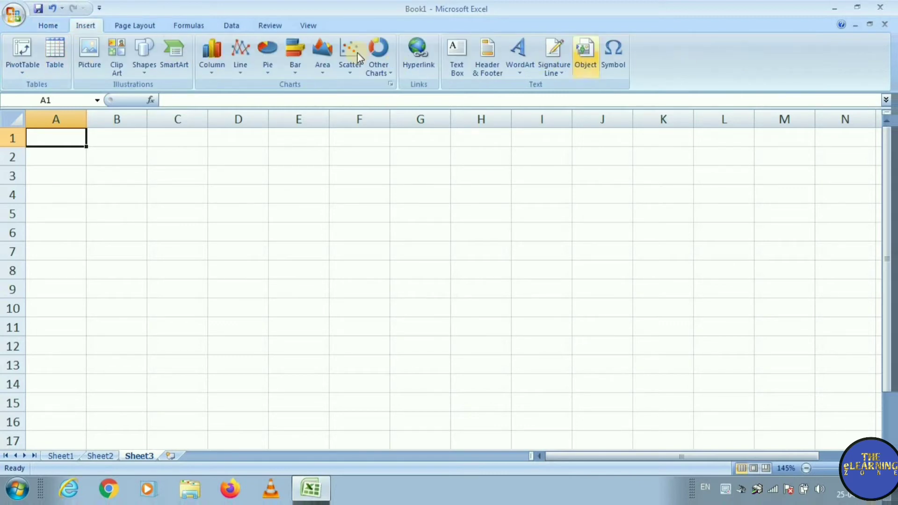
click(118, 29)
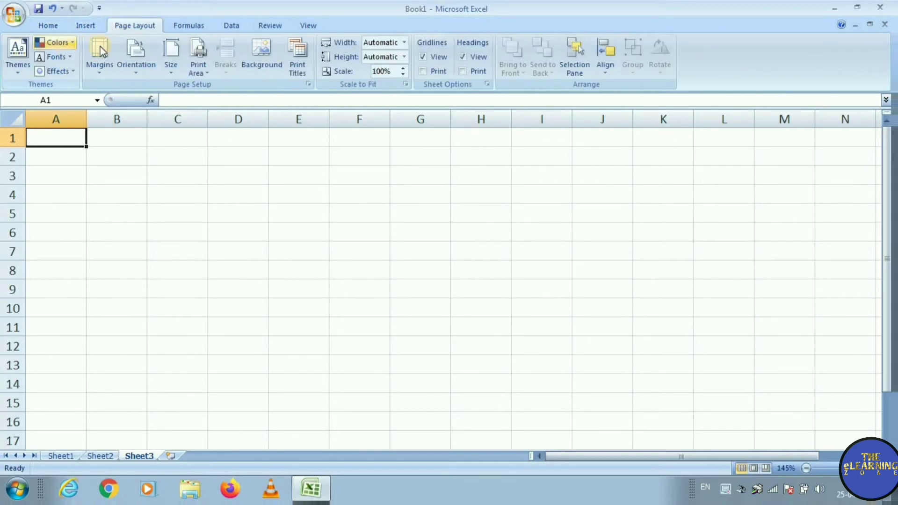
click(188, 25)
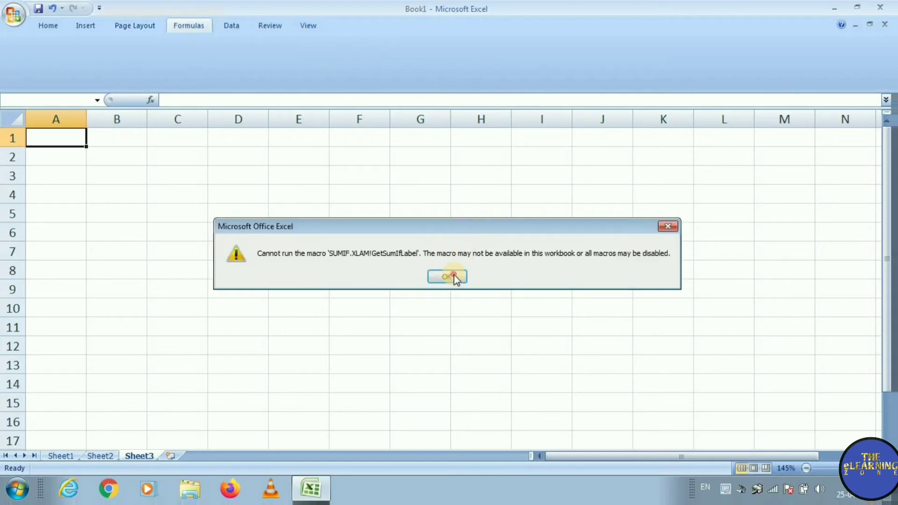
click(454, 275)
click(454, 275)
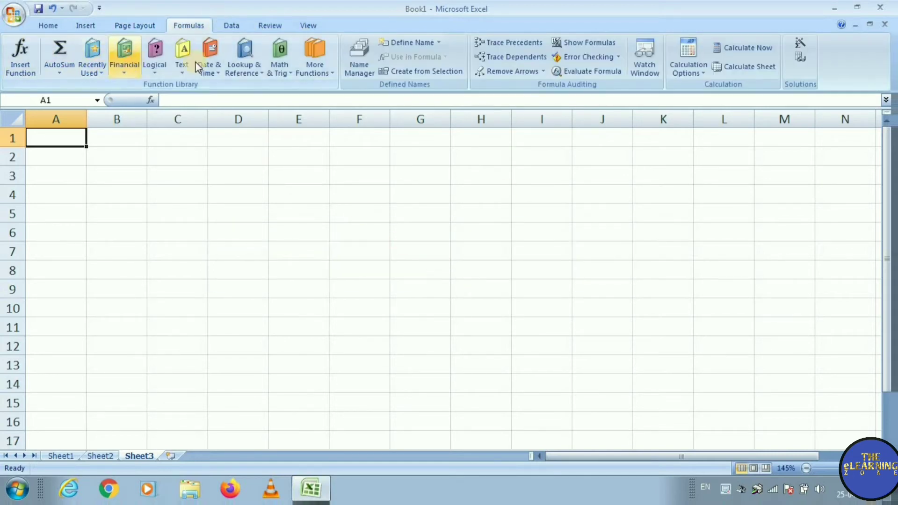
click(241, 25)
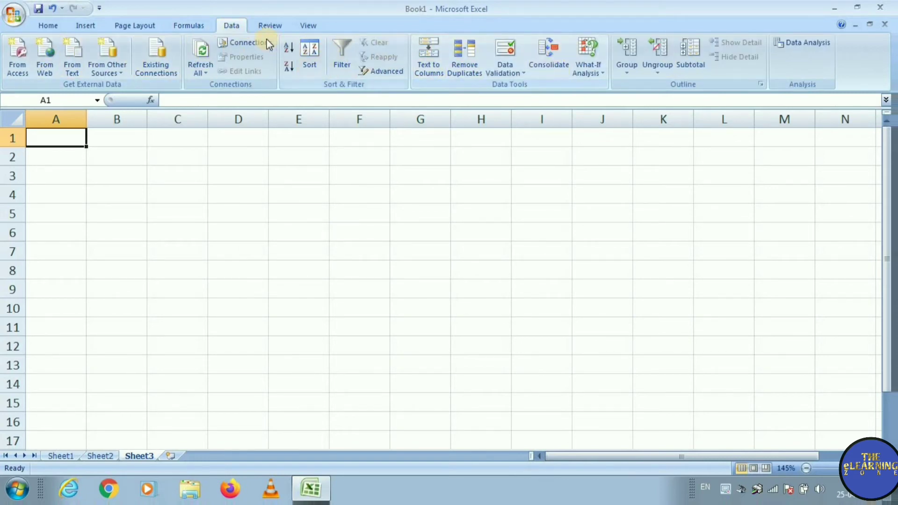
click(268, 26)
click(304, 27)
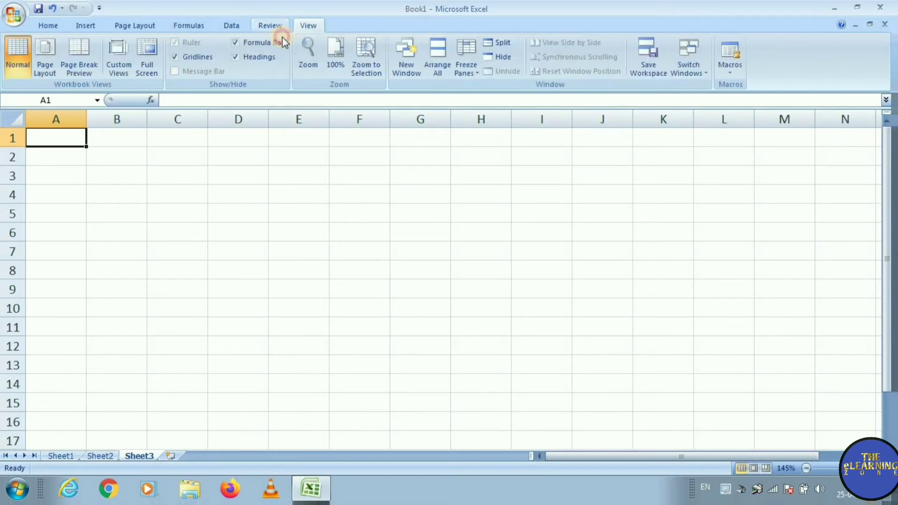
click(55, 24)
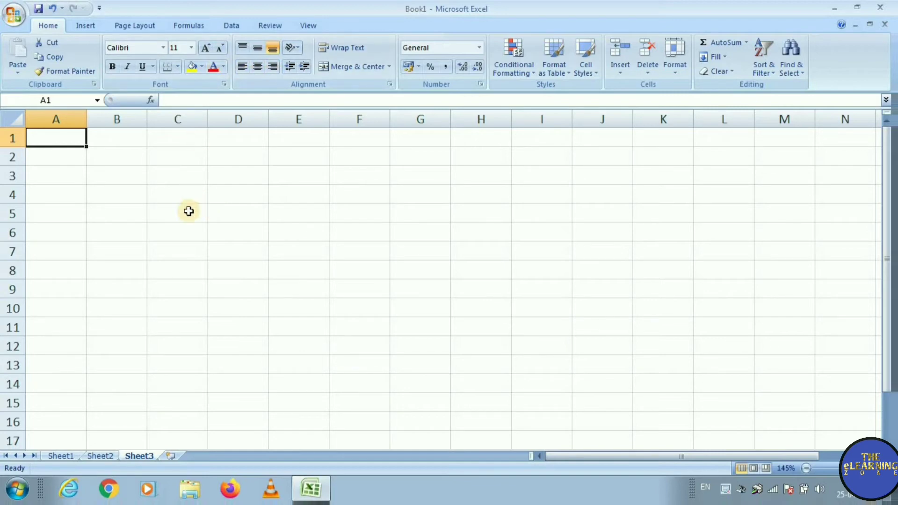
From the Office Button, bring up the Open dialog showing the Documents library.
click(485, 254)
click(791, 207)
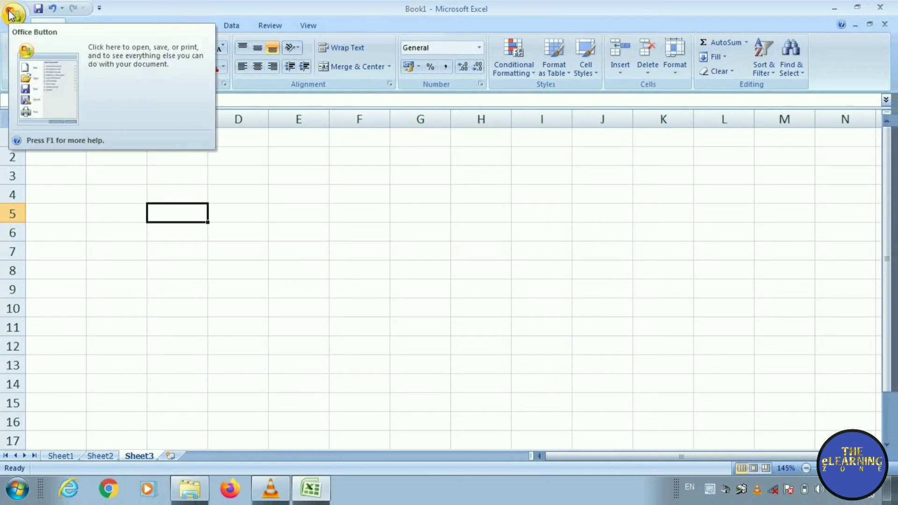
click(11, 14)
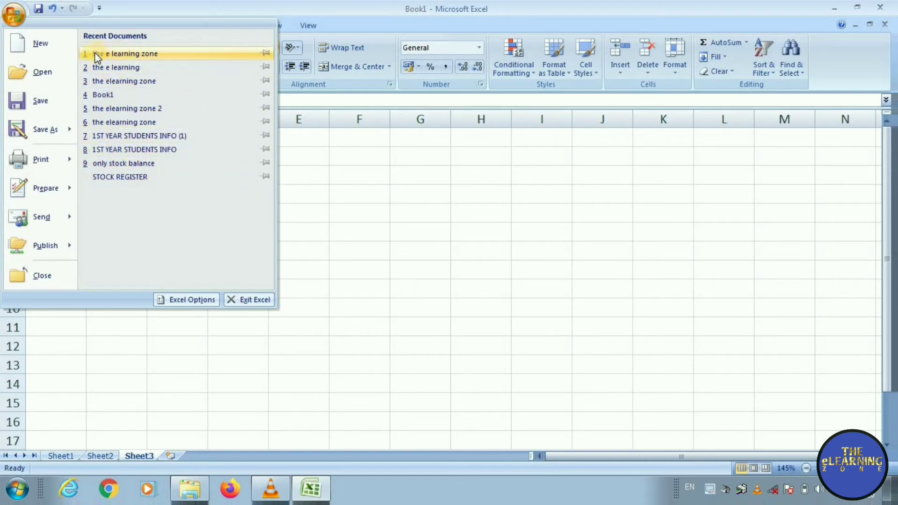
click(40, 73)
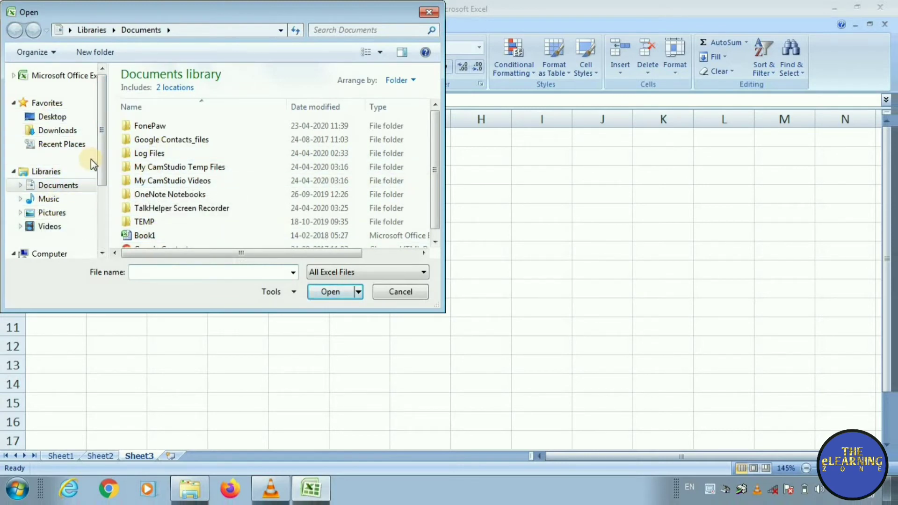
Open Book1 from Documents and check its Sheet2 and Sheet1 tabs.
click(160, 235)
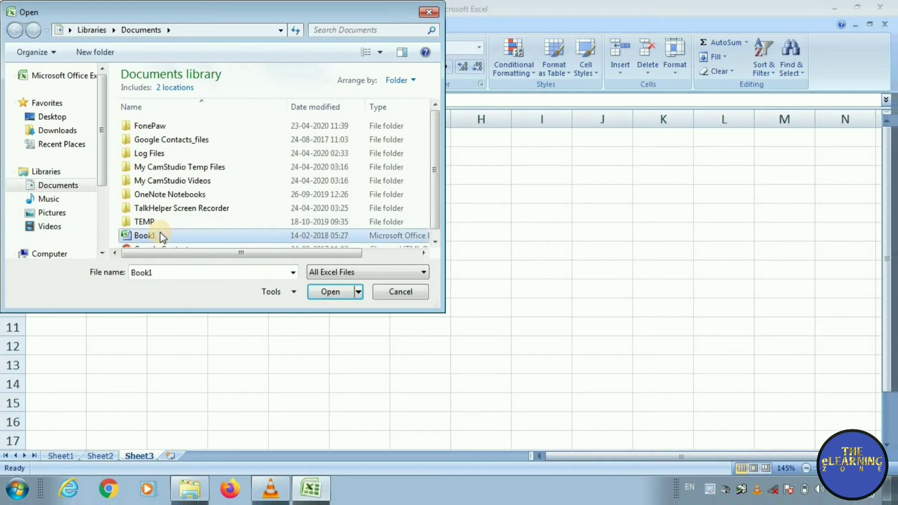
click(334, 291)
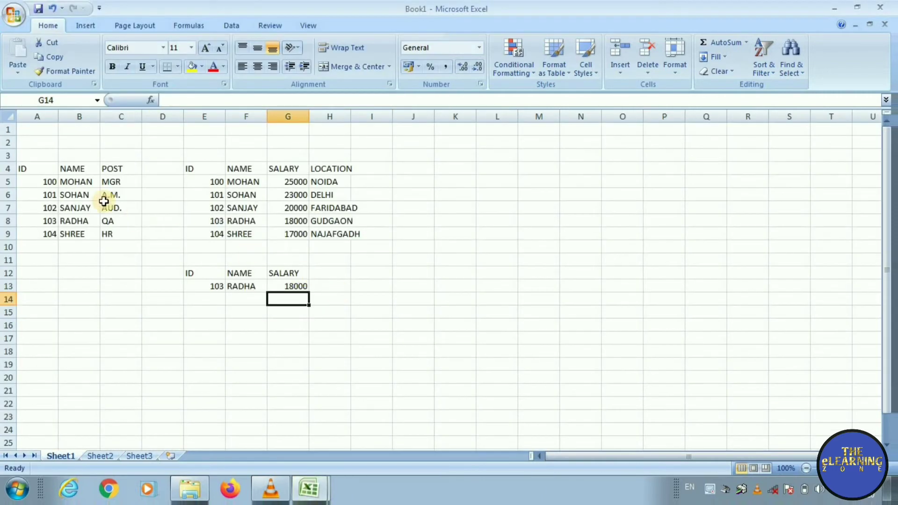
click(108, 459)
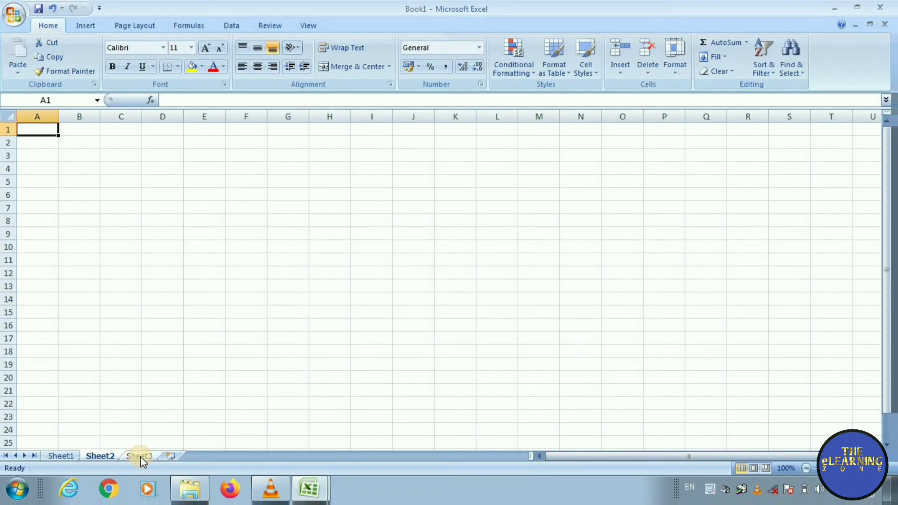
click(62, 449)
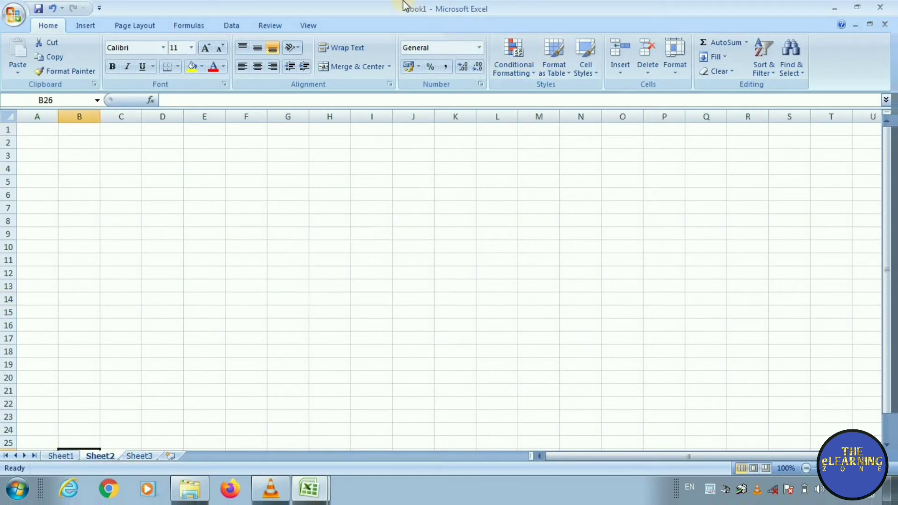
click(61, 456)
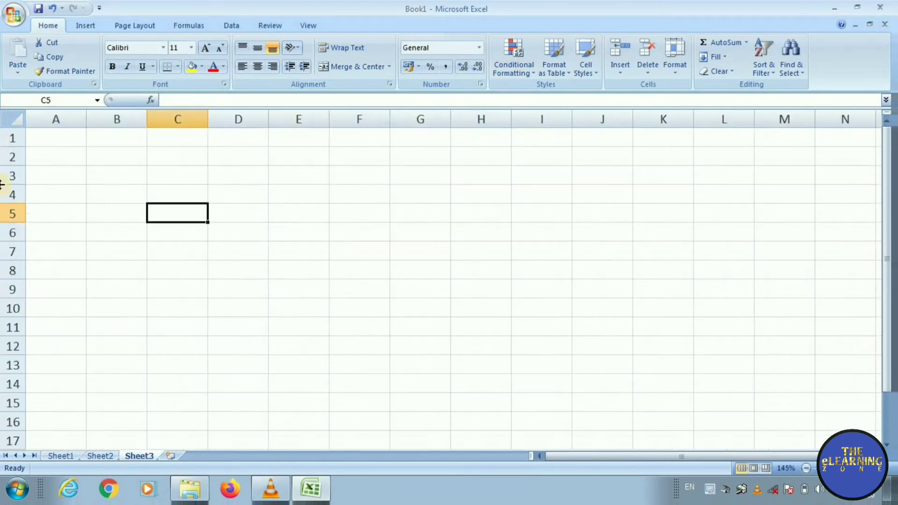
click(13, 15)
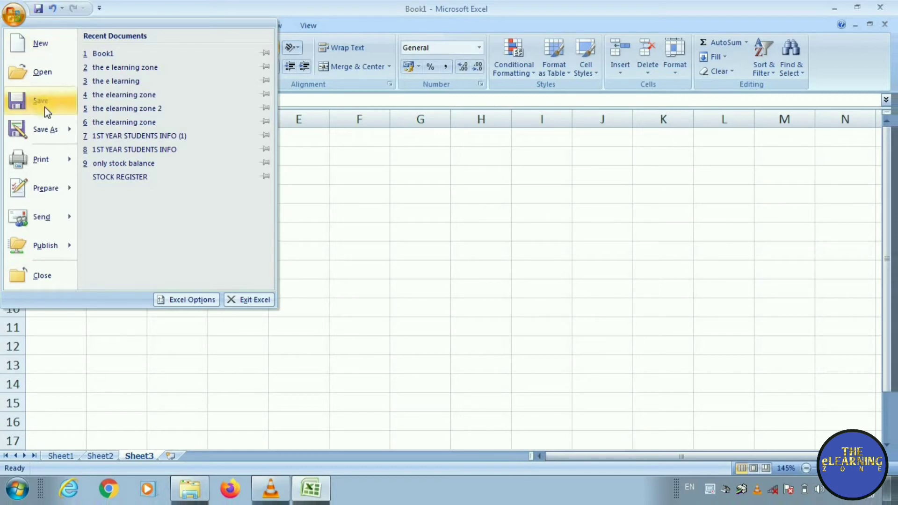
mouse_move(46, 129)
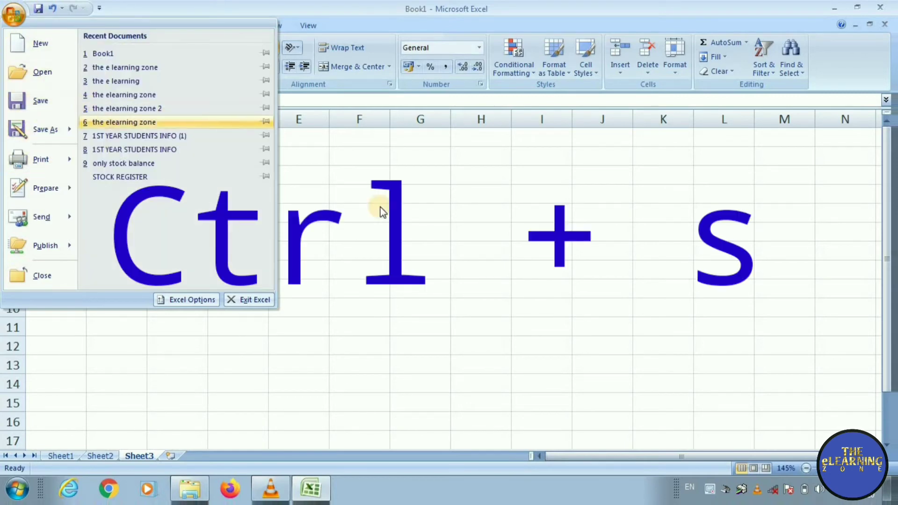
click(398, 213)
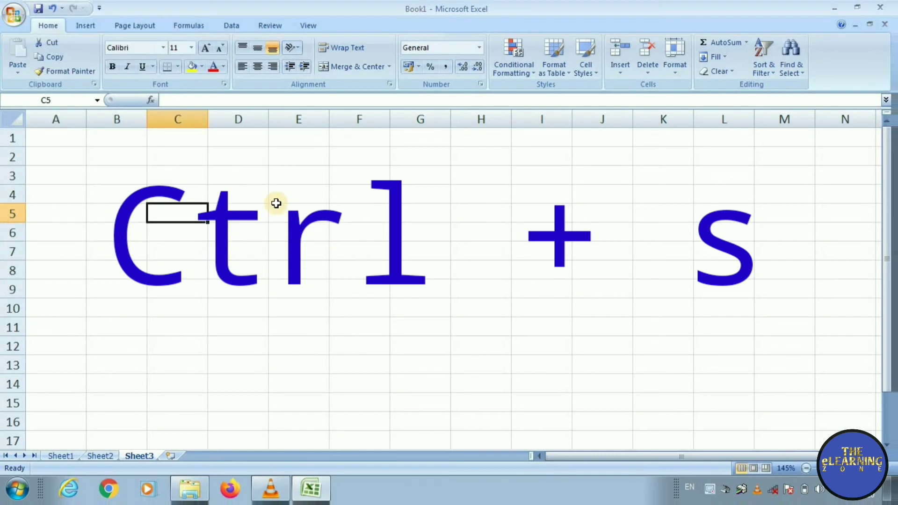
click(8, 22)
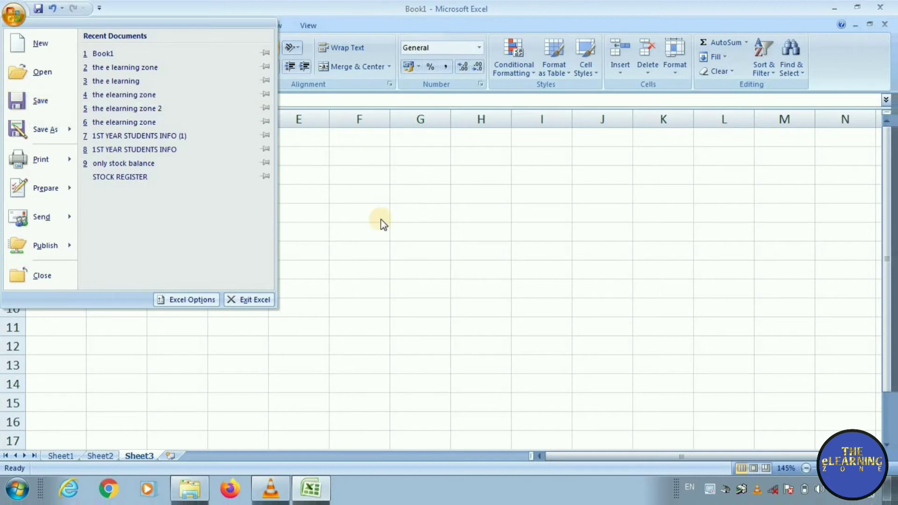
click(236, 201)
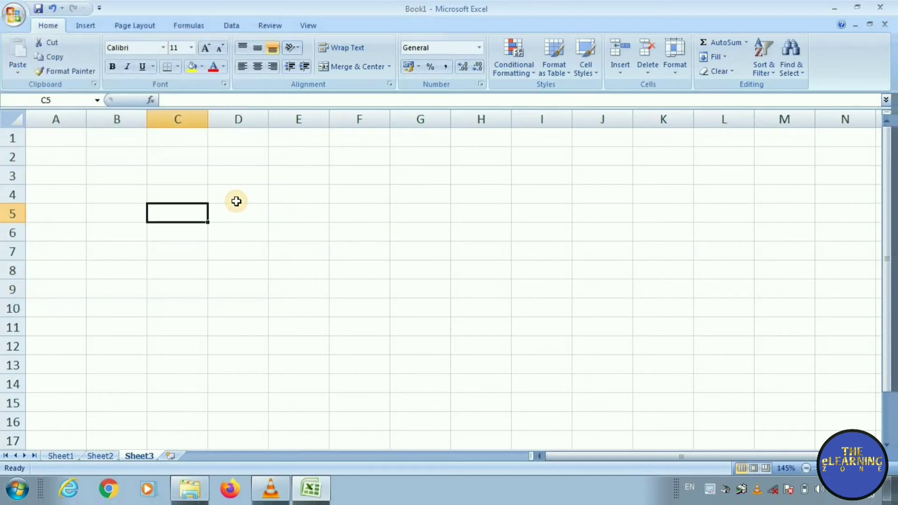
click(169, 175)
Enter 'the elearning zone' in C3 and save the workbook to the Desktop as Book1.
text(the e)
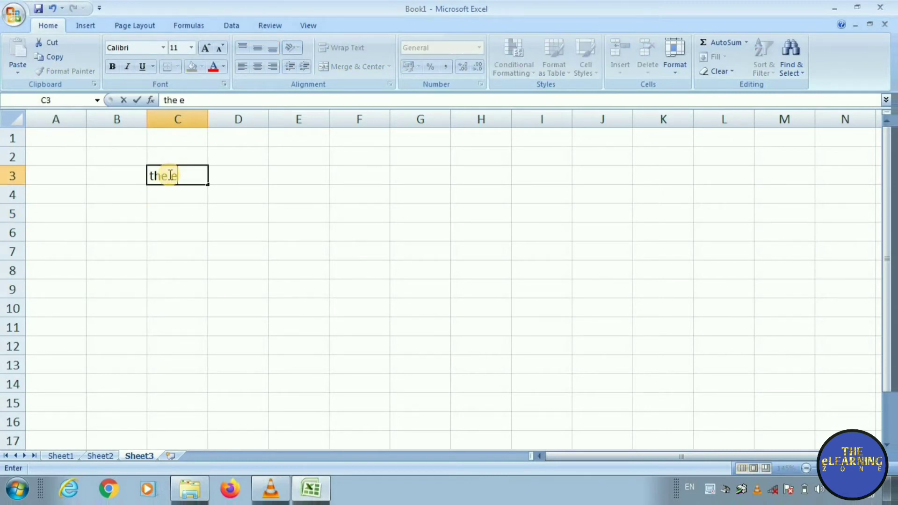
text(learning )
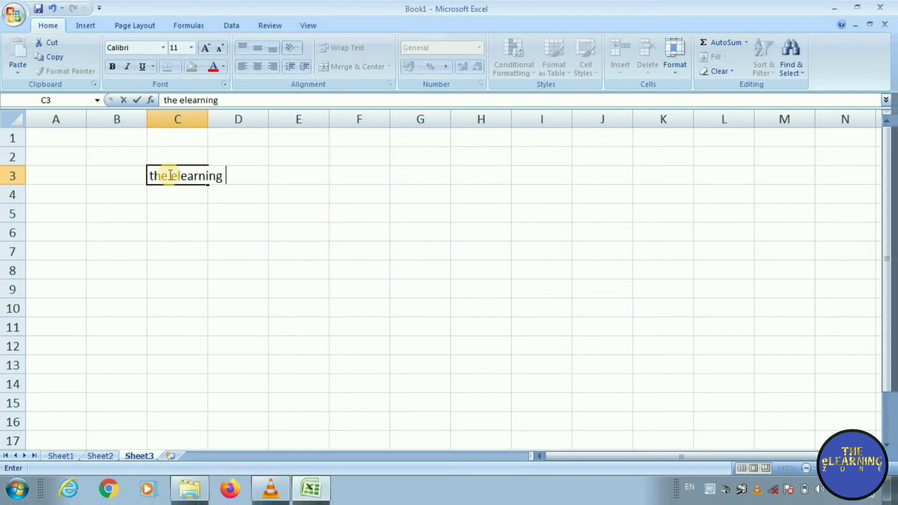
text(zone)
click(103, 299)
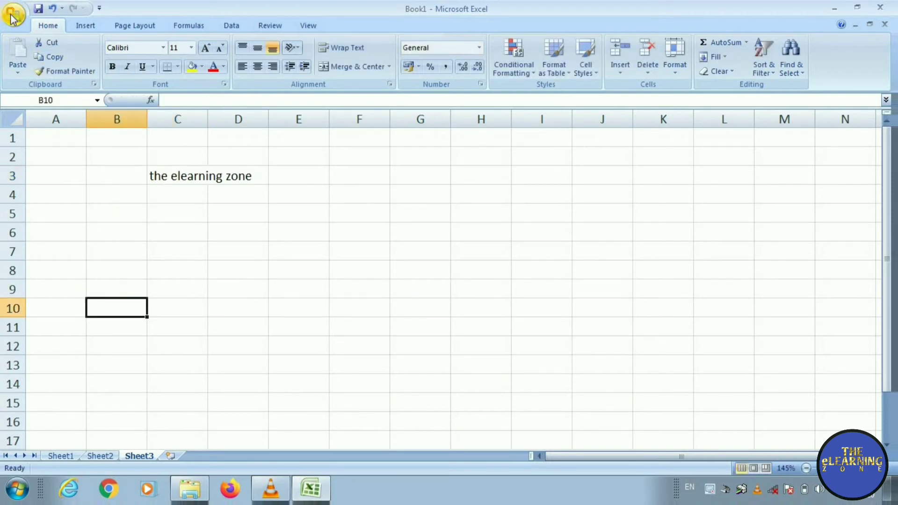
click(14, 17)
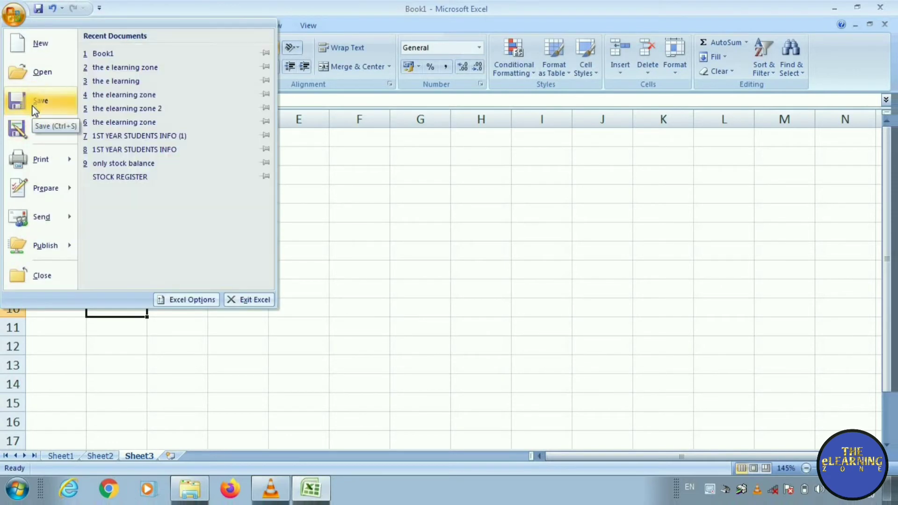
click(33, 105)
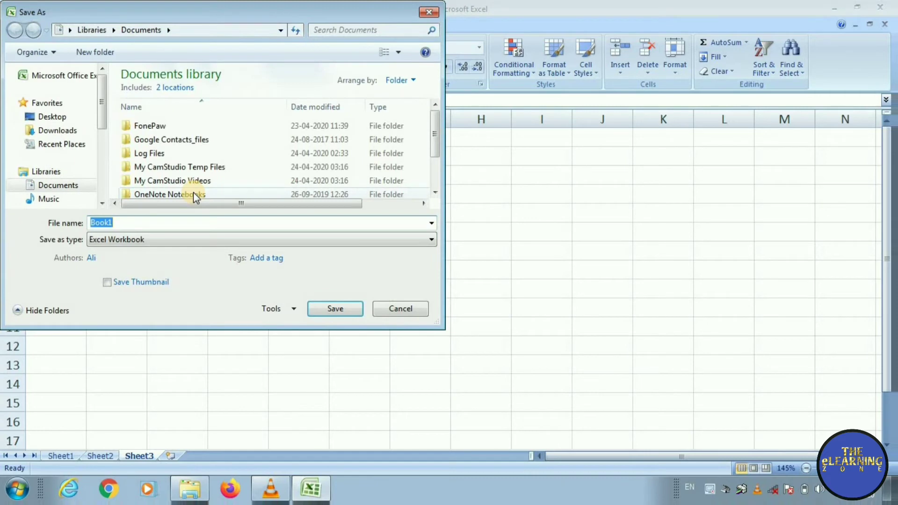
click(50, 118)
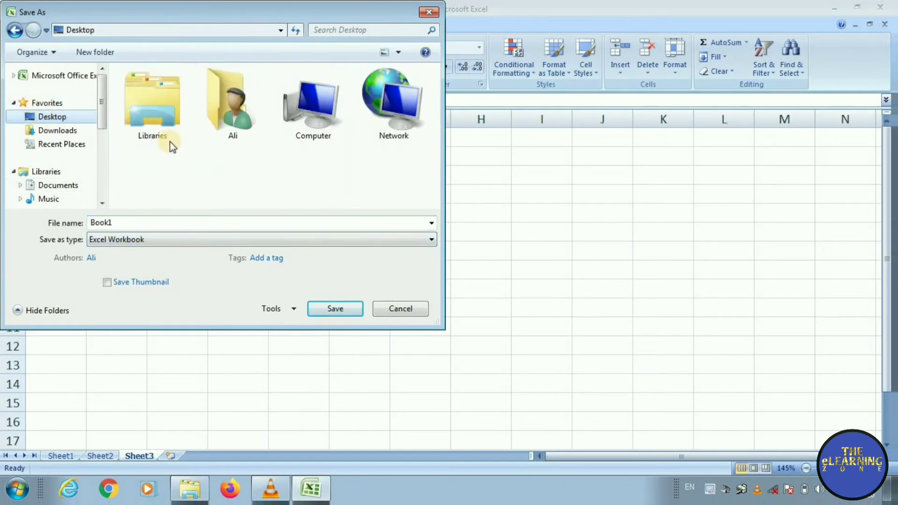
click(335, 308)
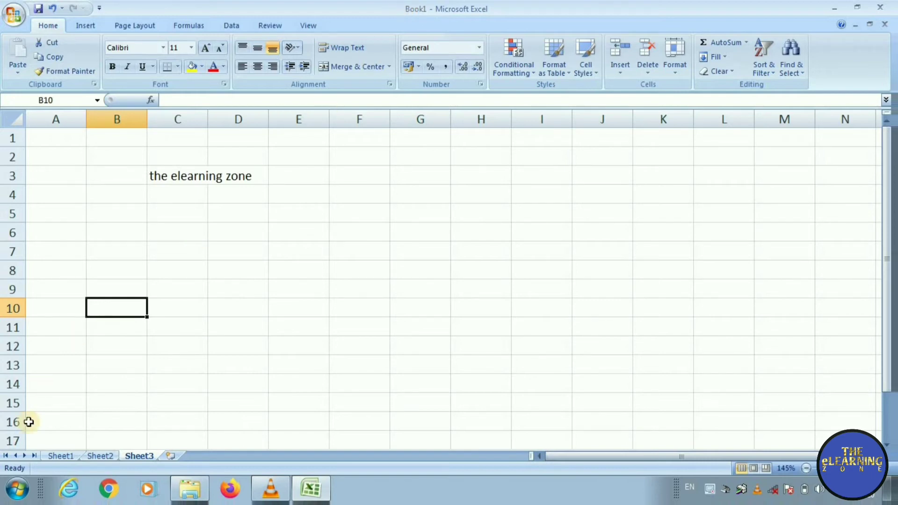
click(99, 458)
click(66, 456)
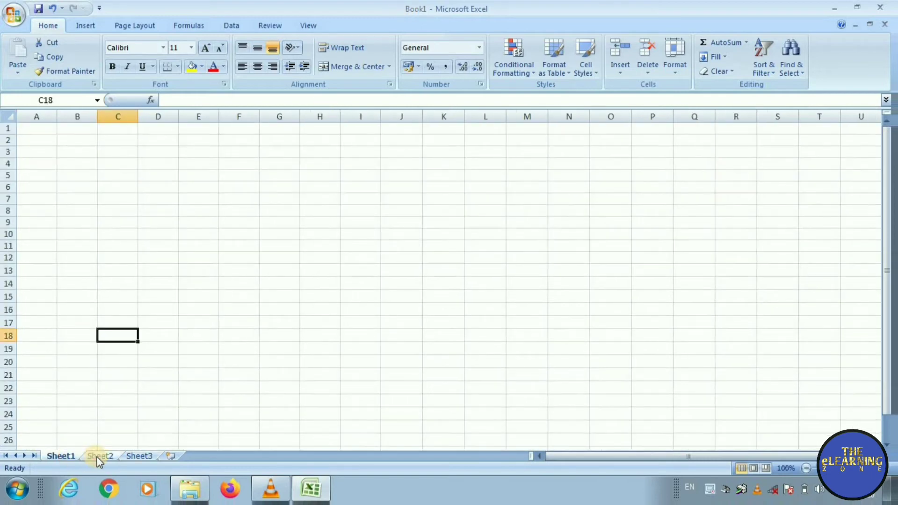
click(97, 457)
Rename the desktop Book1 file to 'the zelearning' and open it in Excel.
click(138, 456)
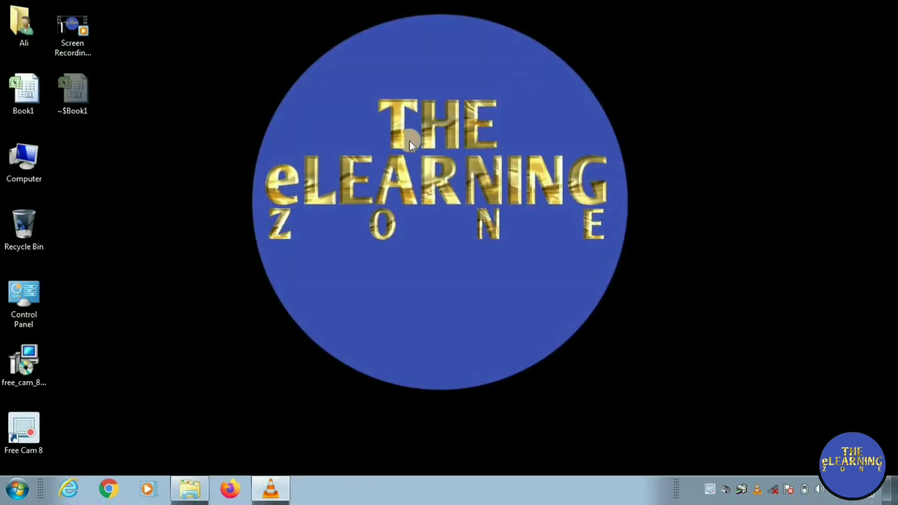
click(16, 88)
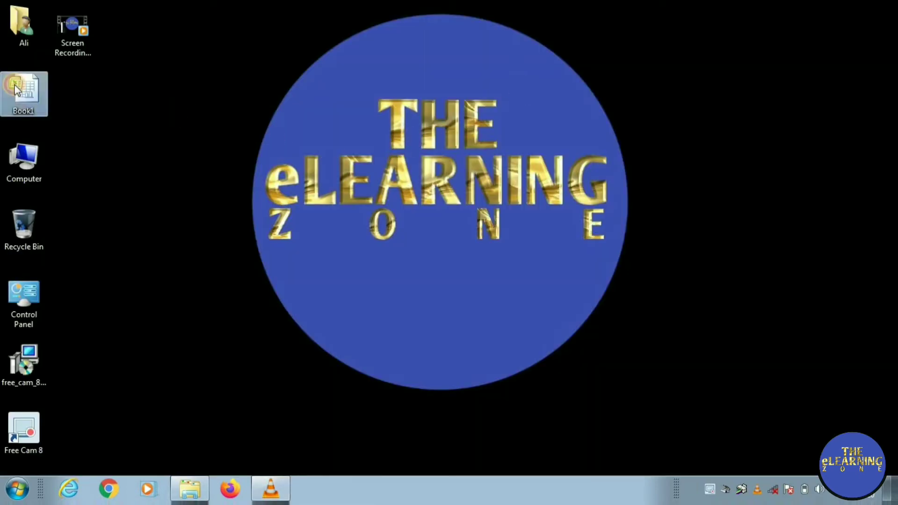
right_click(15, 85)
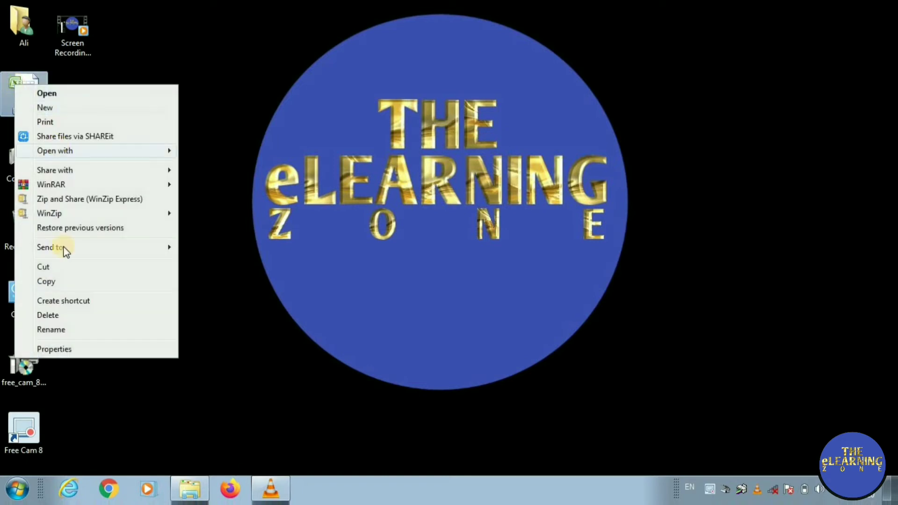
click(52, 329)
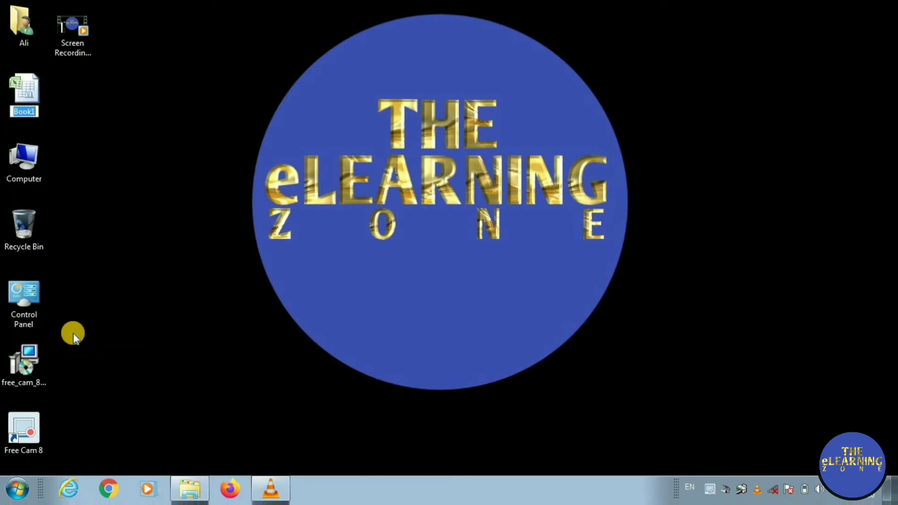
text(t)
text(he z)
text(on)
key(BackSpace)
key(BackSpace)
text(elear)
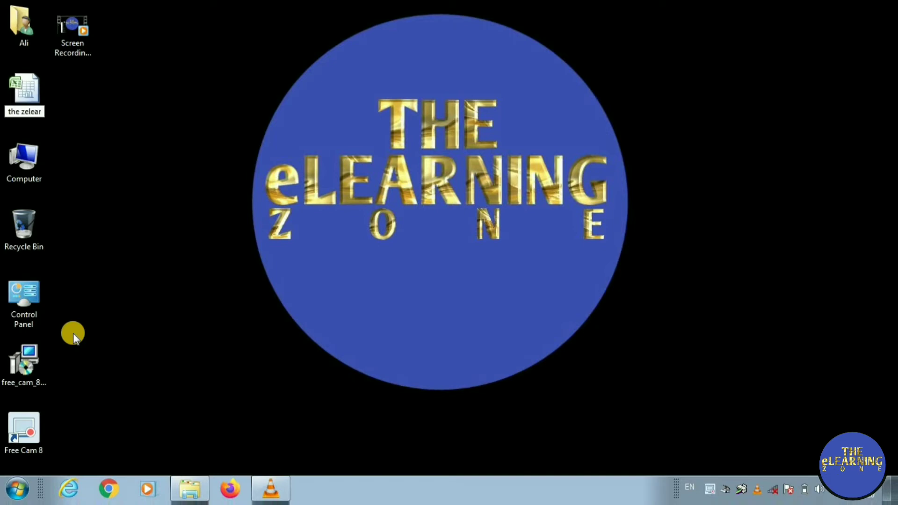
text(ning)
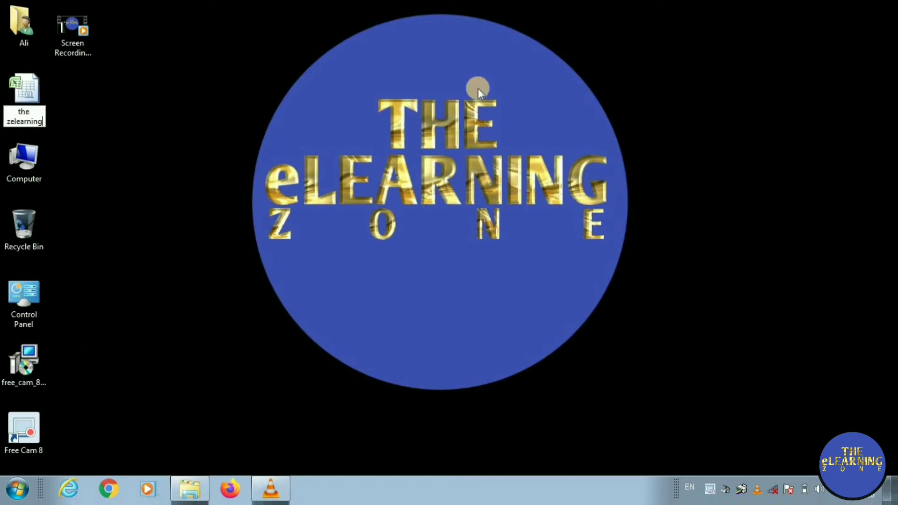
click(324, 173)
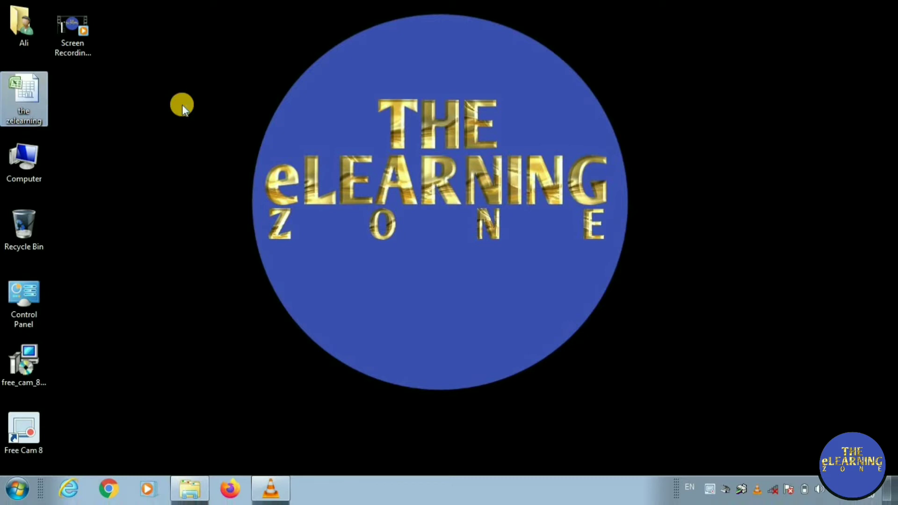
double_click(12, 89)
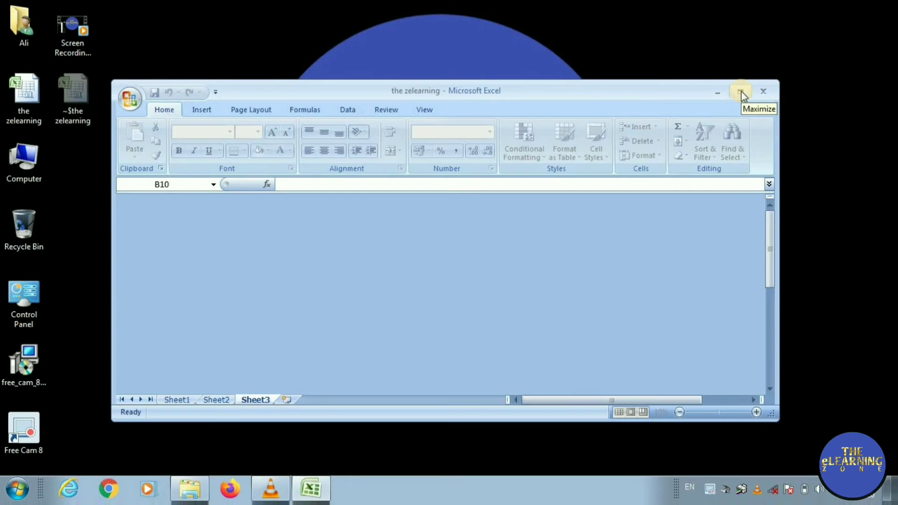
Maximize the workbook, select C3, and start Save As > Excel Workbook as 'the zelearning'.
click(741, 91)
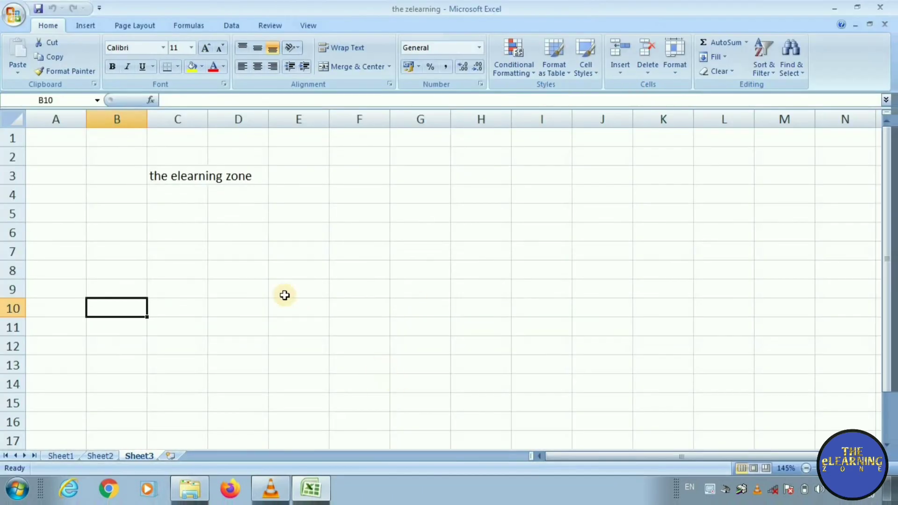
click(184, 175)
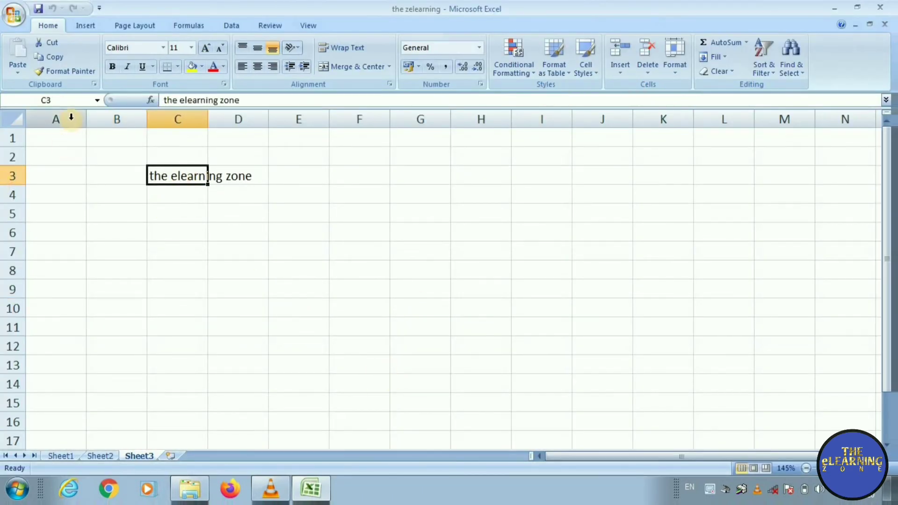
scroll(190, 427, down, 4)
scroll(190, 427, up, 4)
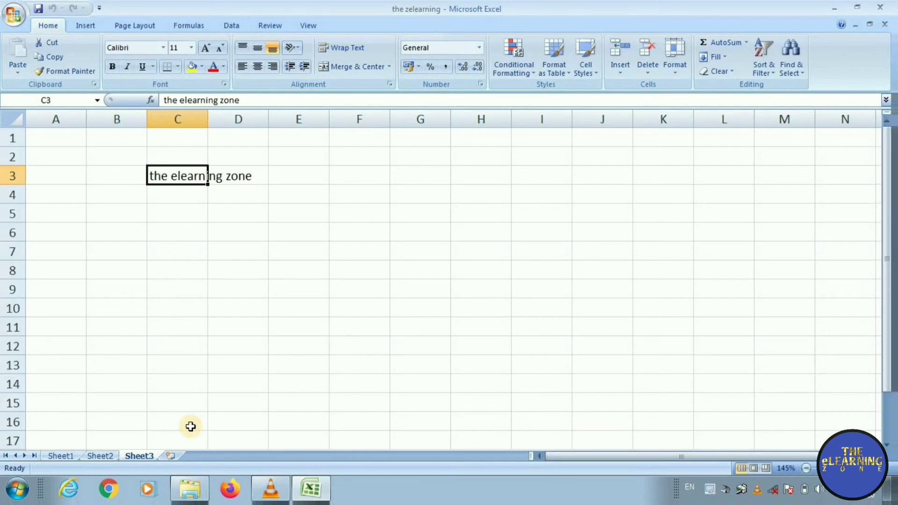
click(13, 14)
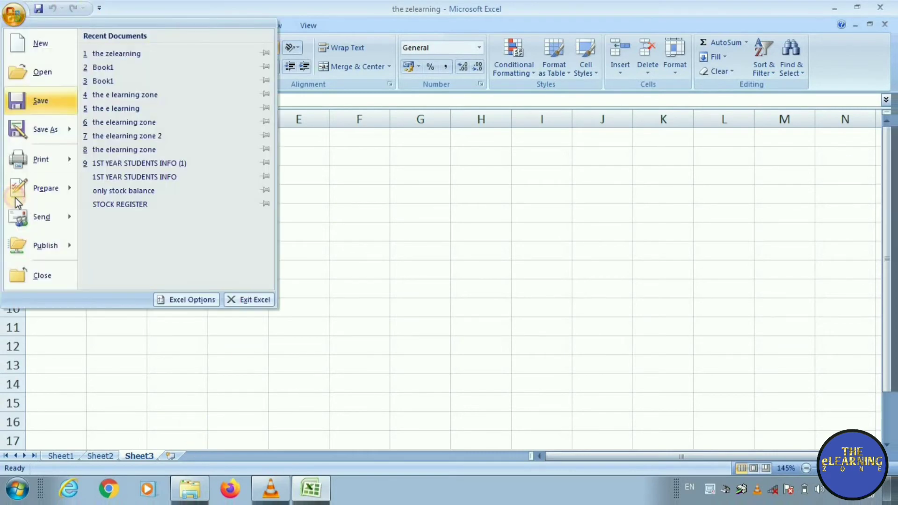
mouse_move(45, 136)
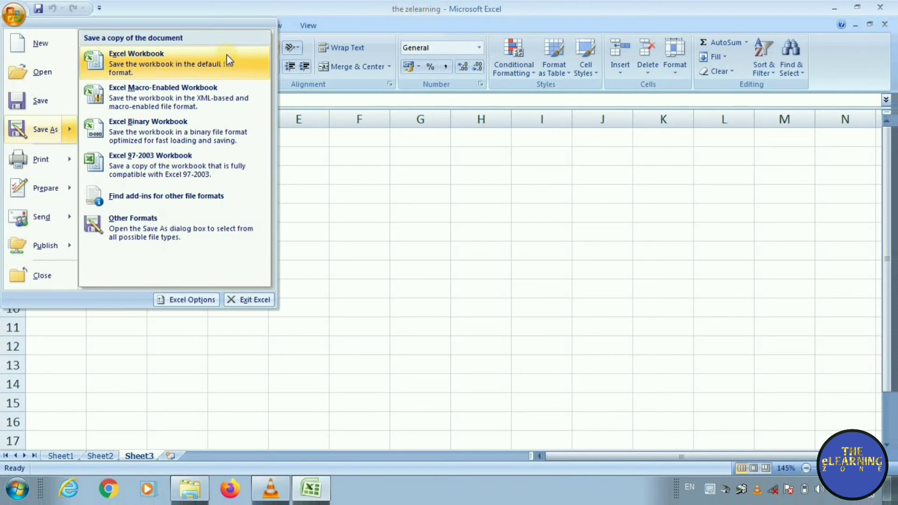
click(125, 68)
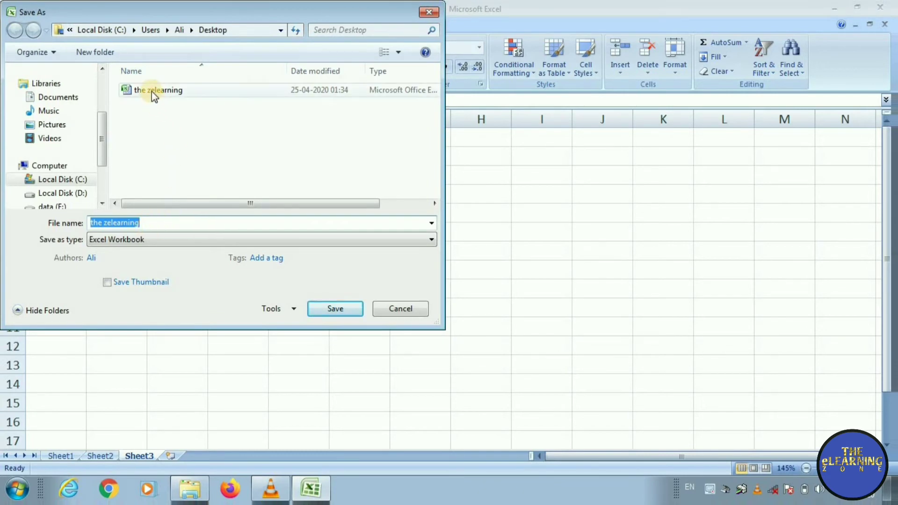
Cancel the Save As dialog and rename the desktop file to 'the elearning' by removing the stray z.
click(410, 308)
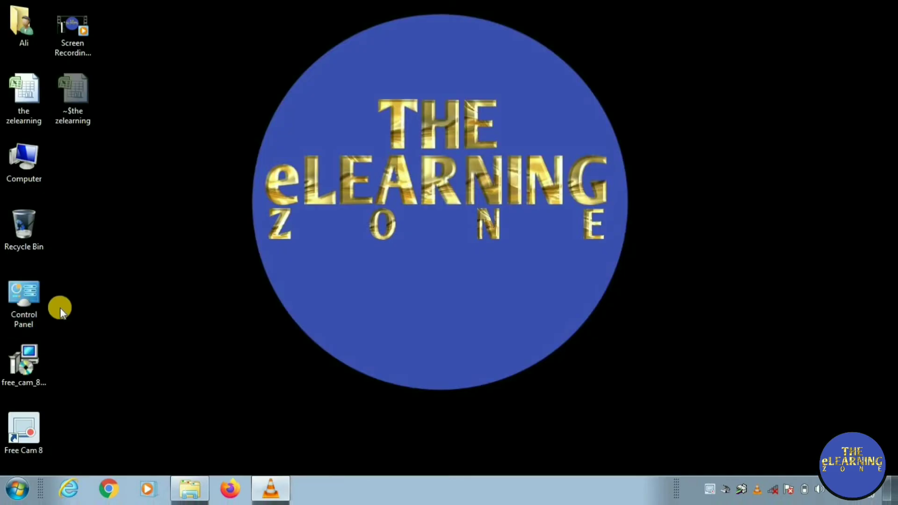
click(26, 366)
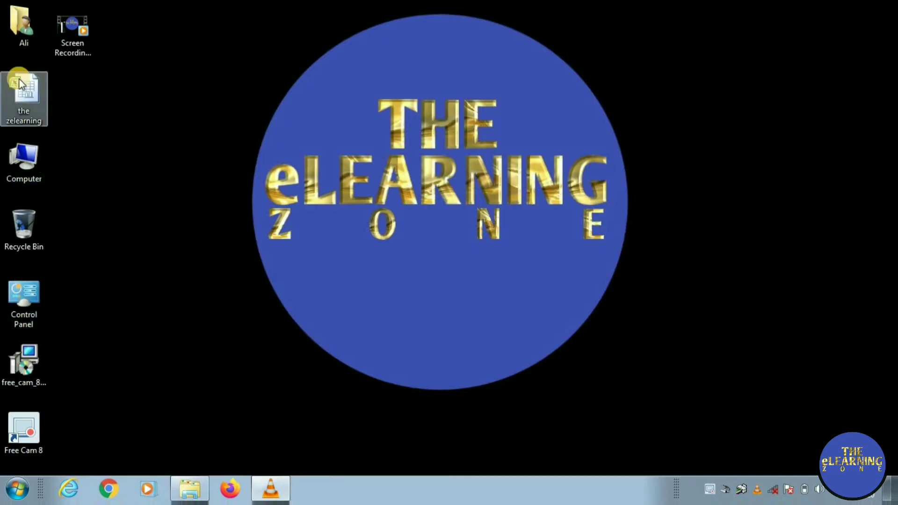
right_click(19, 106)
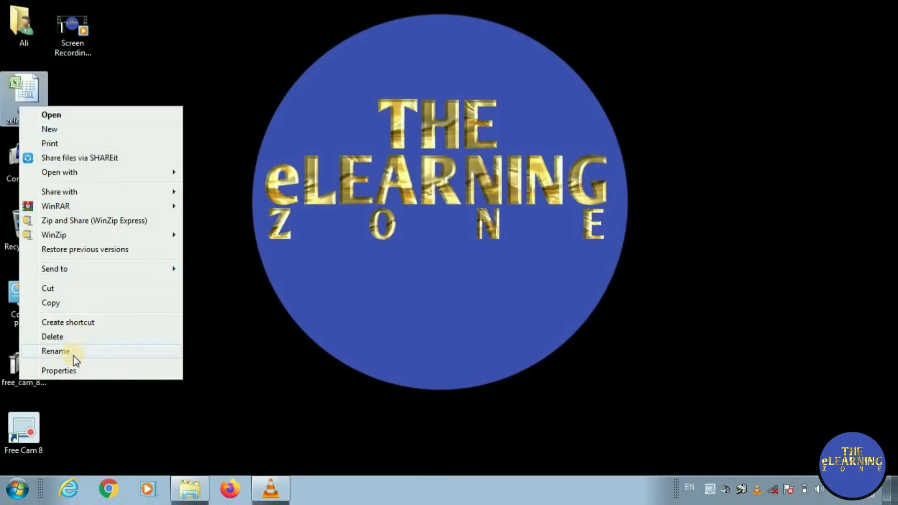
click(73, 353)
key(Right)
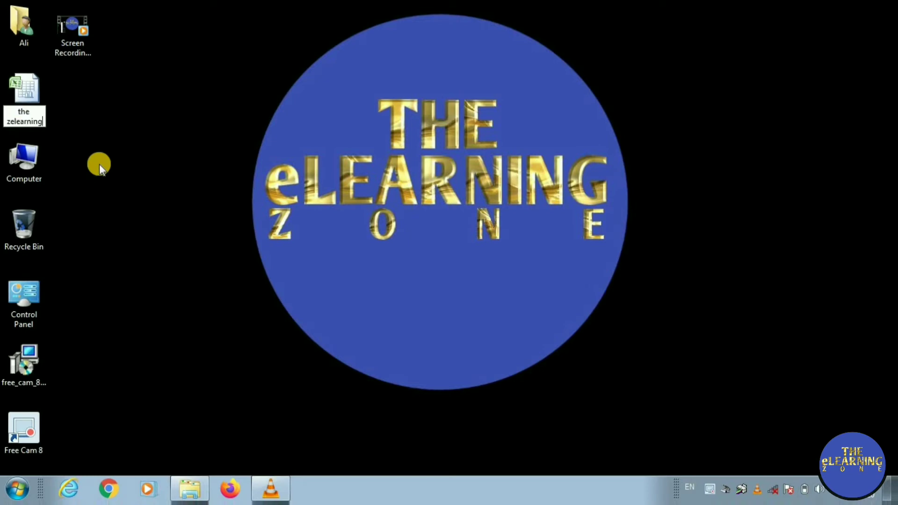
key(Left)
key(Left)
key(Left)
key(Left)
key(Left)
key(Left)
key(Left)
key(Left)
key(Left)
key(BackSpace)
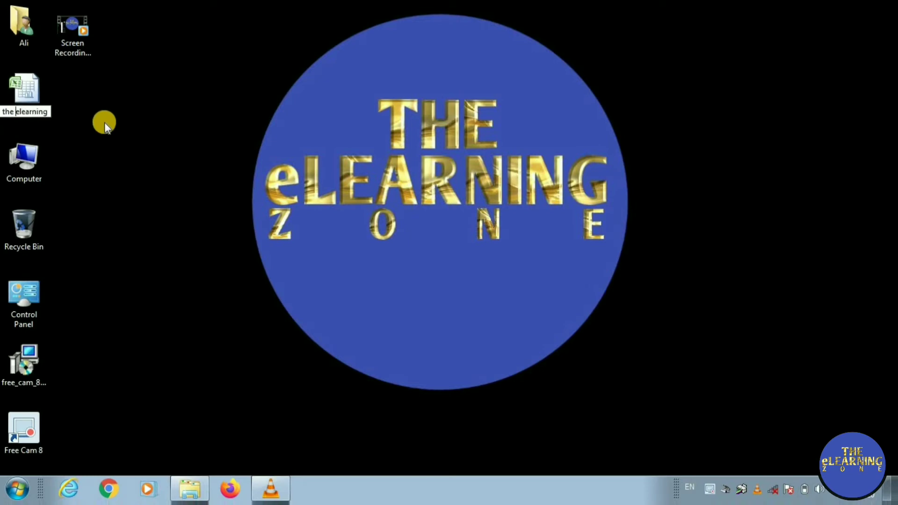
key(Return)
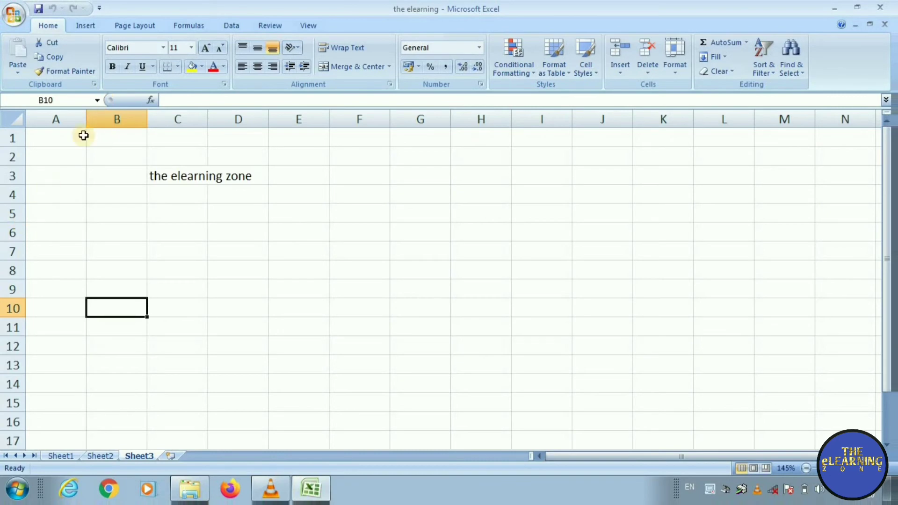
Save a copy as an Excel Workbook named 'the elearning zone' on the Desktop.
click(76, 182)
click(14, 14)
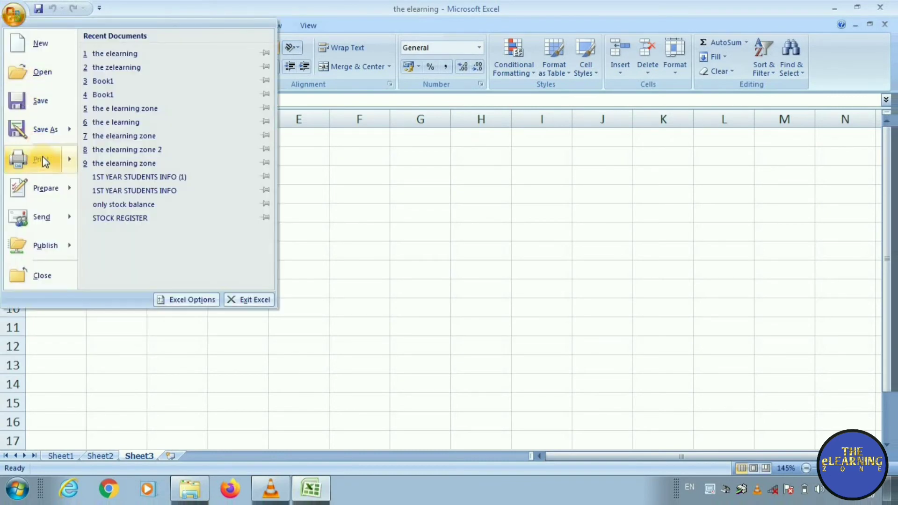
mouse_move(43, 129)
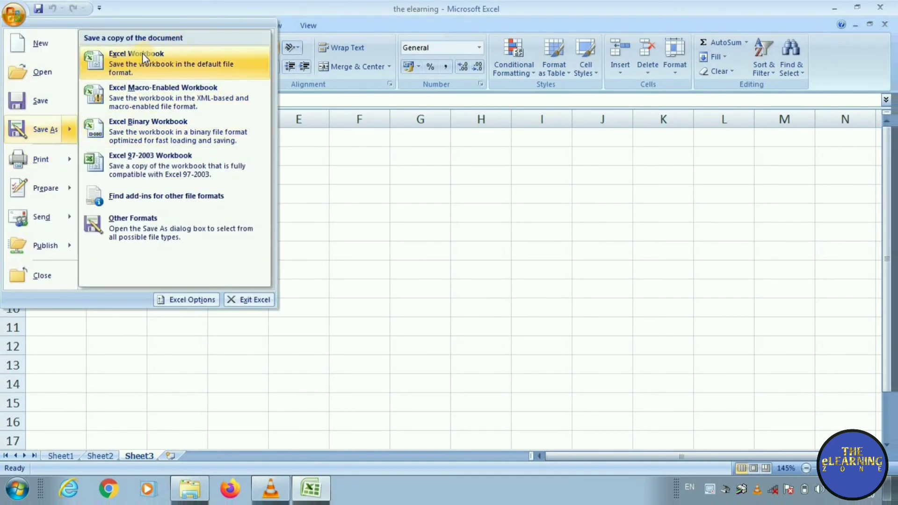
click(351, 248)
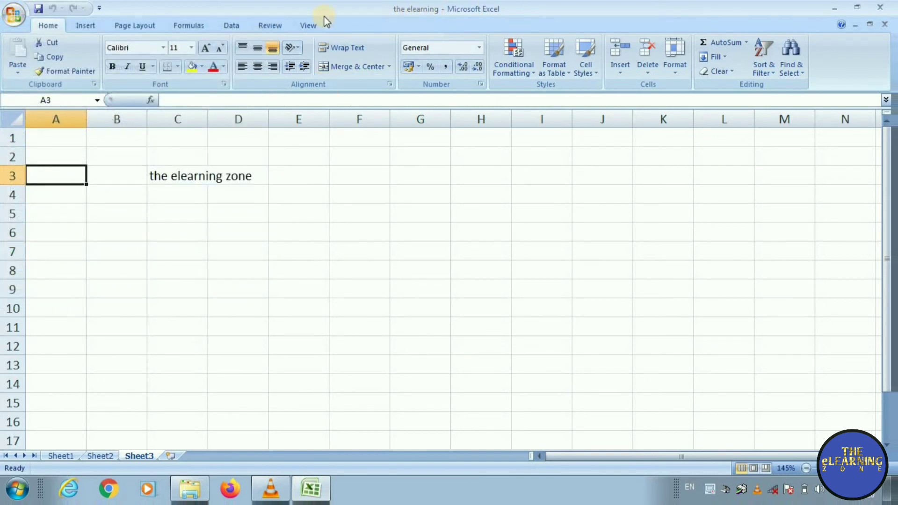
click(21, 16)
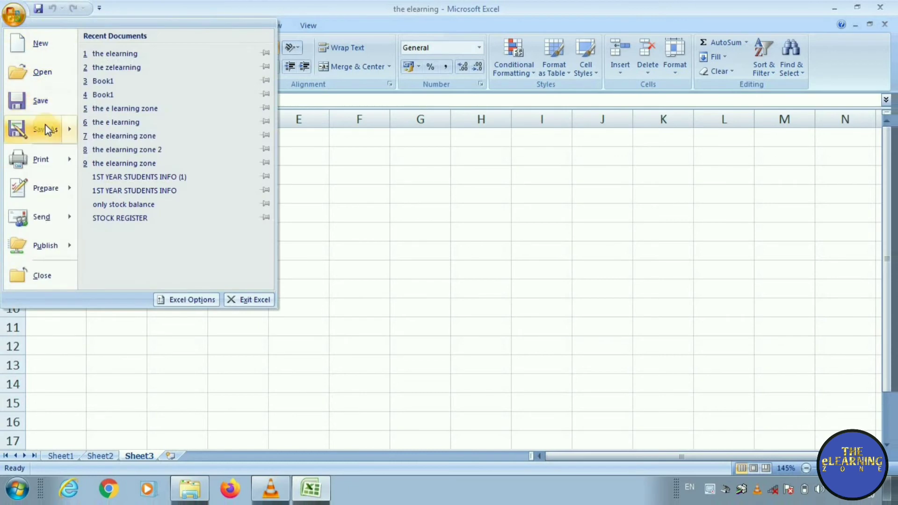
mouse_move(46, 127)
click(133, 75)
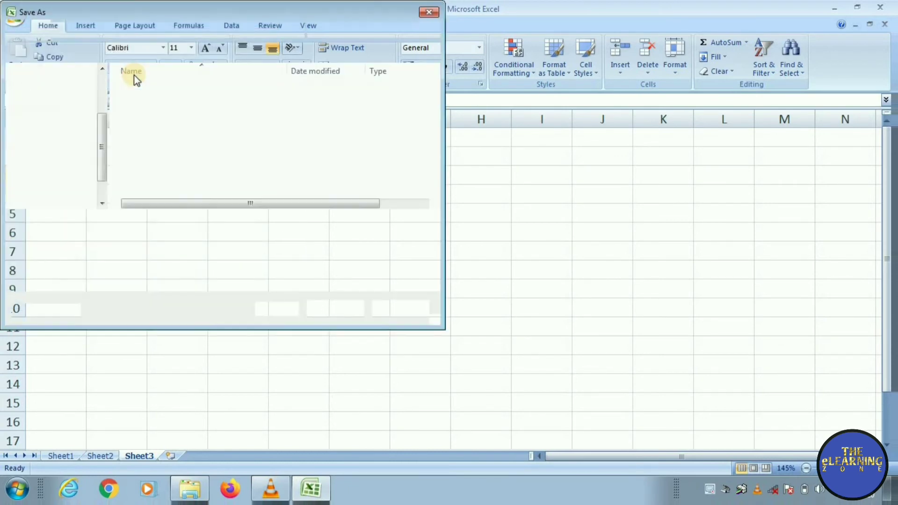
click(187, 223)
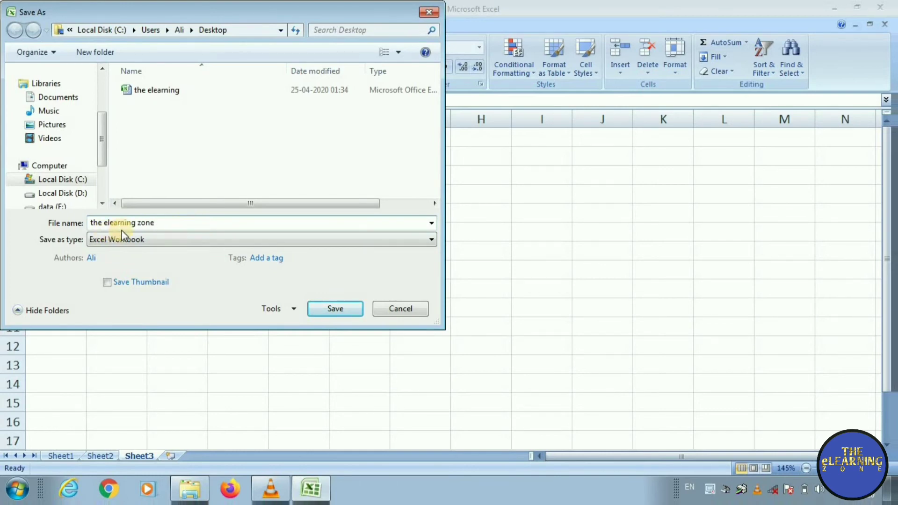
click(334, 309)
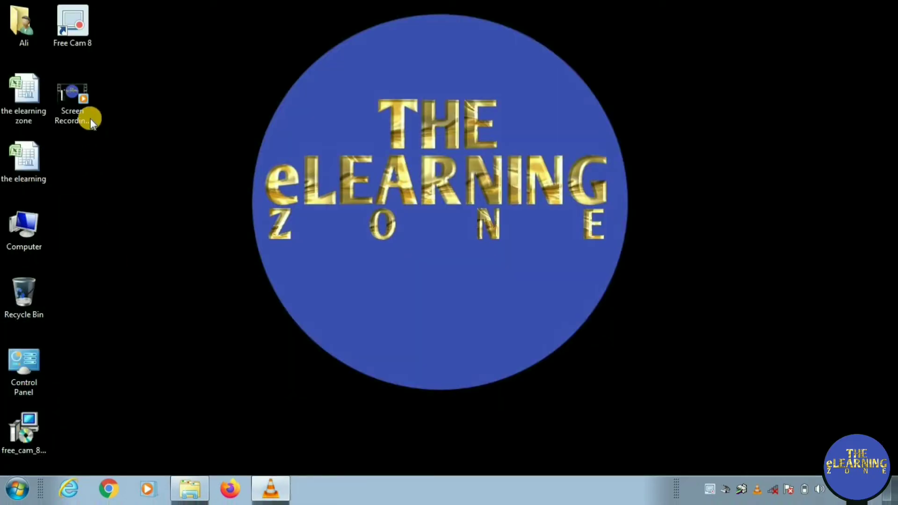
Move the Screen Recording and free_cam installer icons into the user folder.
click(38, 103)
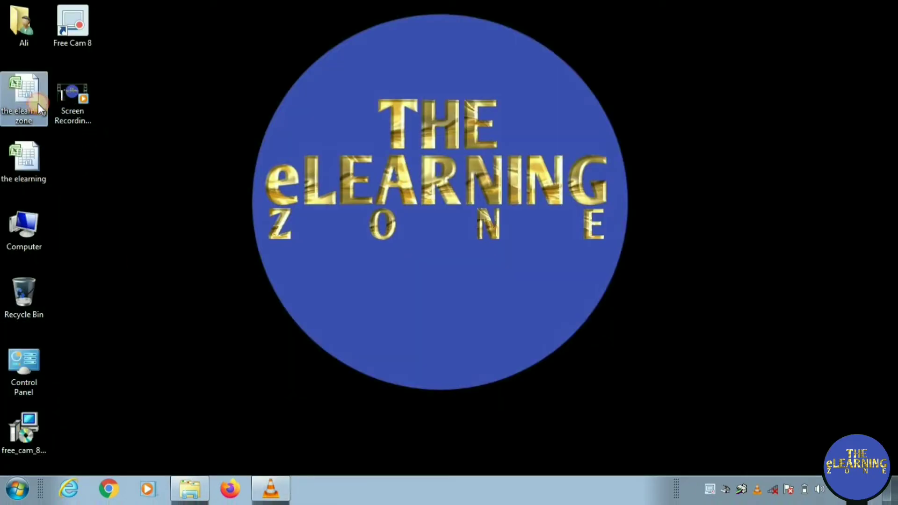
click(35, 156)
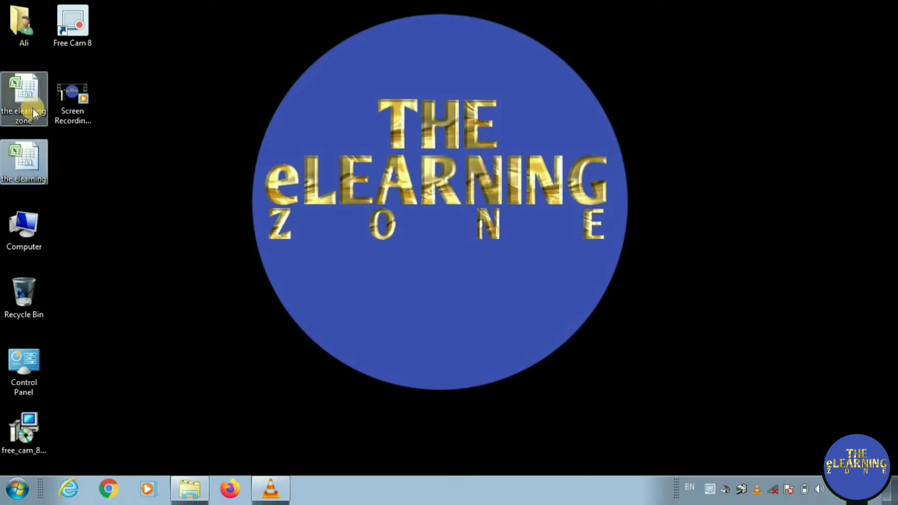
drag(69, 106, 27, 41)
click(58, 36)
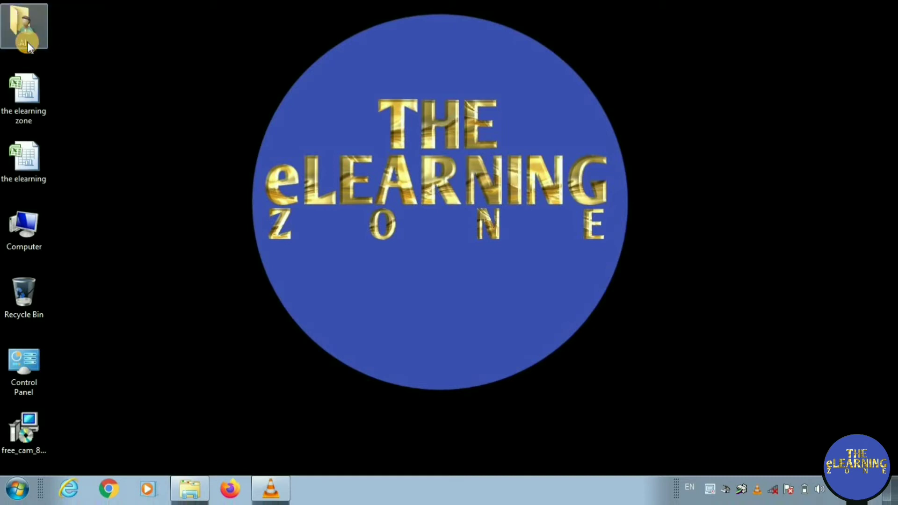
drag(36, 437, 33, 41)
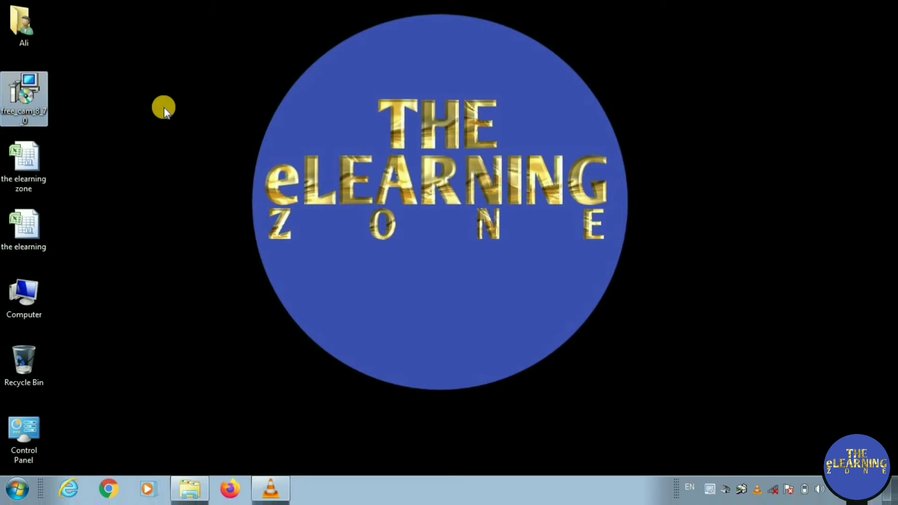
drag(45, 106, 30, 25)
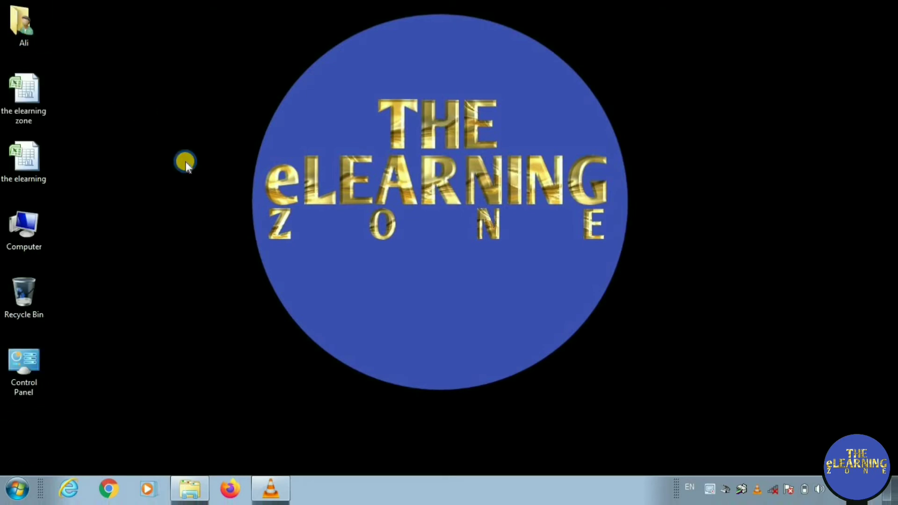
Refresh the desktop and delete the 'the elearning' file, confirming with Yes.
right_click(142, 108)
click(189, 163)
click(31, 101)
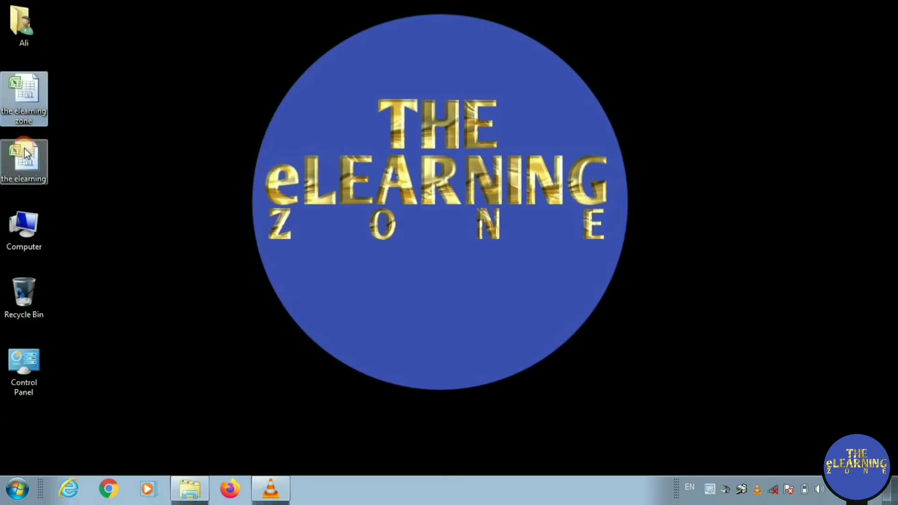
click(26, 152)
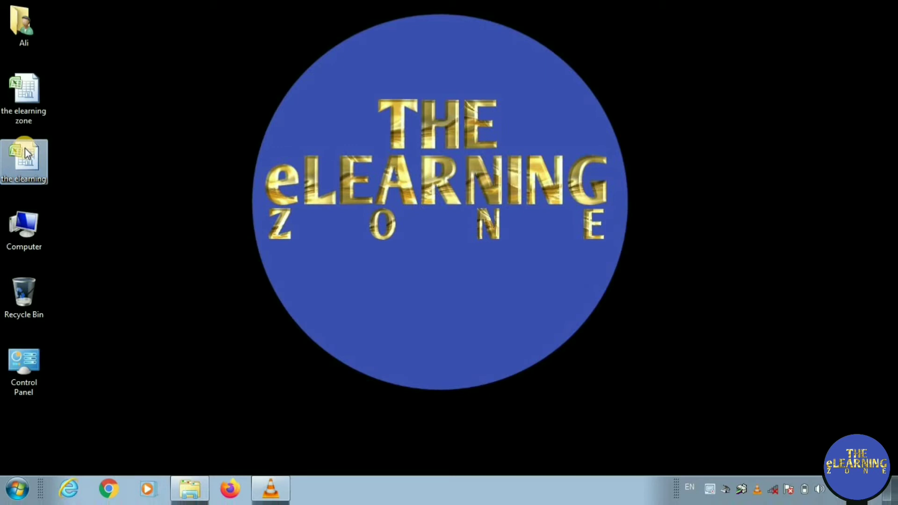
click(25, 111)
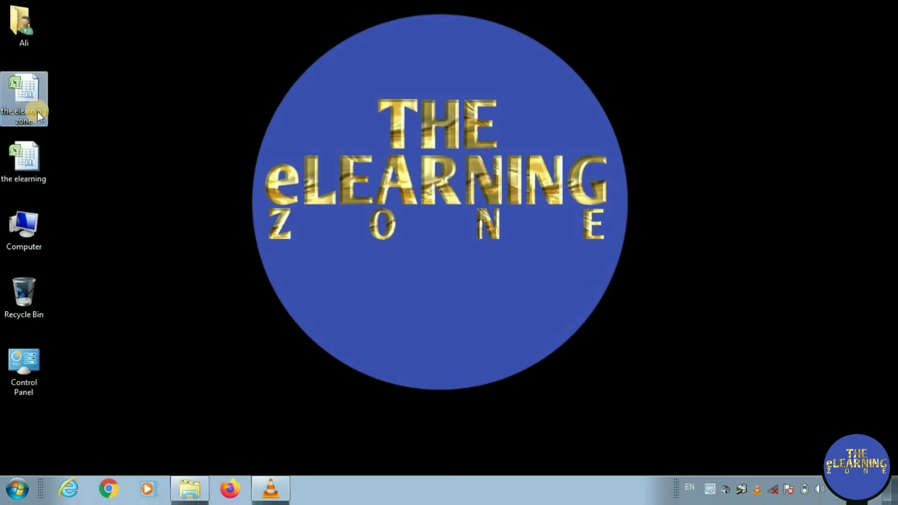
click(33, 156)
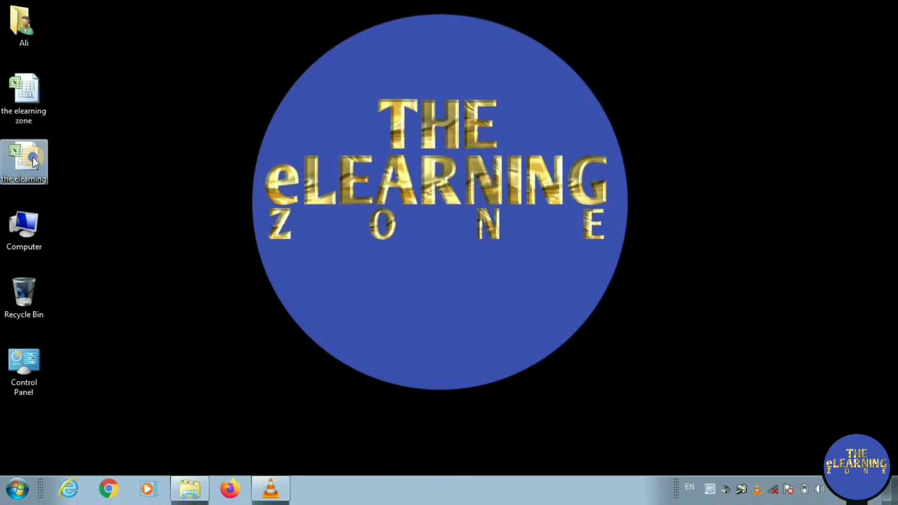
right_click(33, 156)
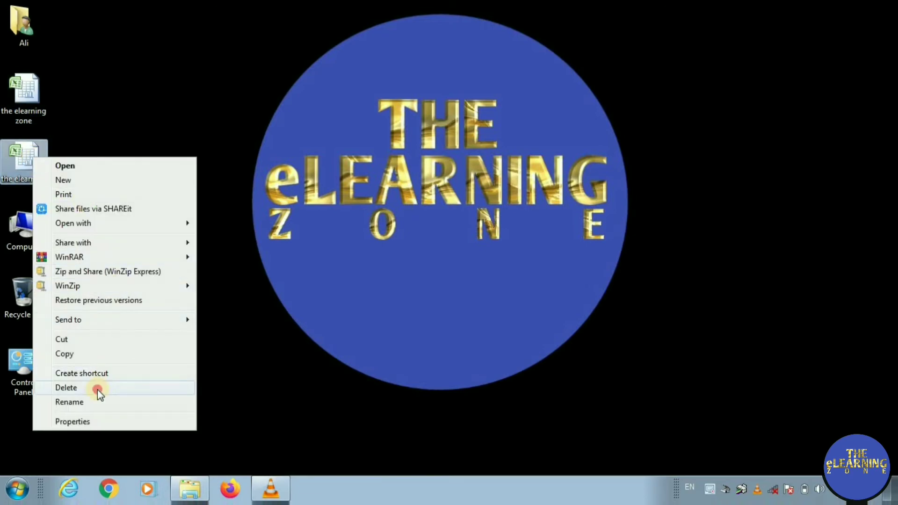
click(97, 389)
click(504, 298)
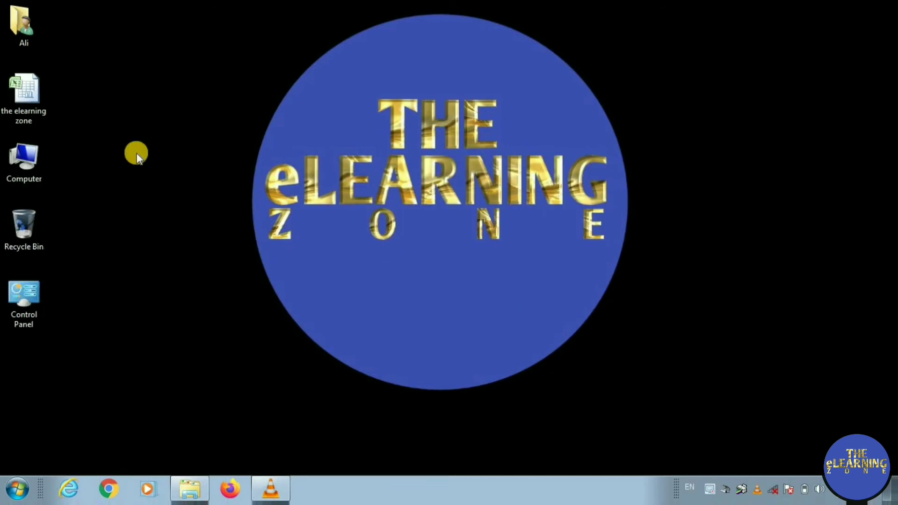
Refresh the desktop and open the 'the elearning zone' workbook.
right_click(115, 150)
click(150, 204)
double_click(24, 92)
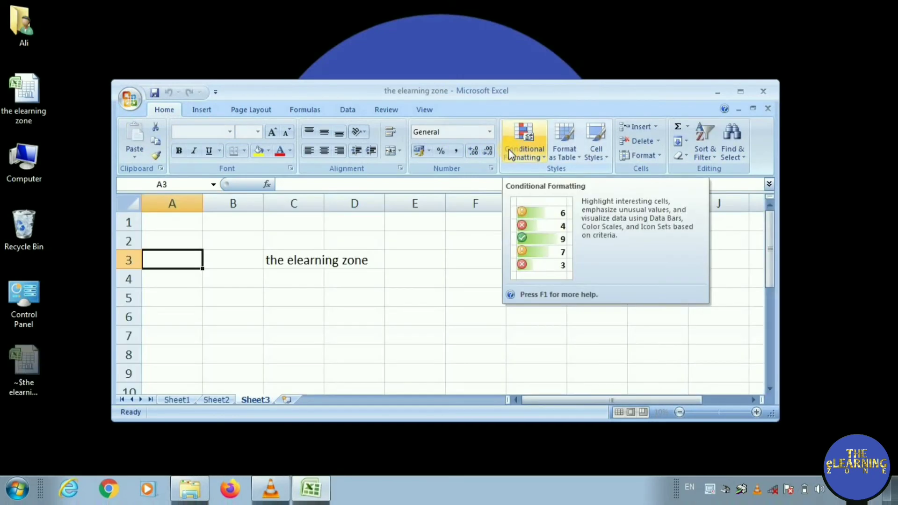
Select cell I4, maximize the Excel window and close the media player window.
click(676, 273)
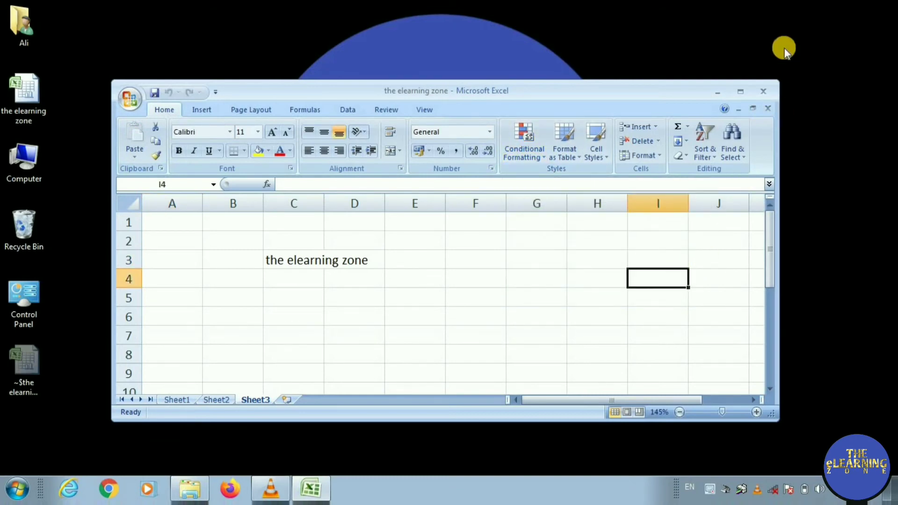
click(741, 91)
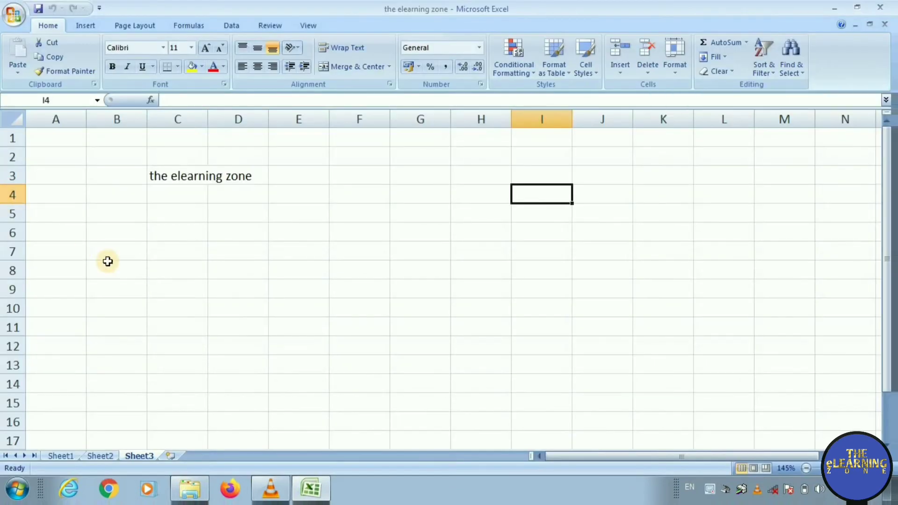
scroll(108, 261, down, 4)
scroll(108, 261, up, 4)
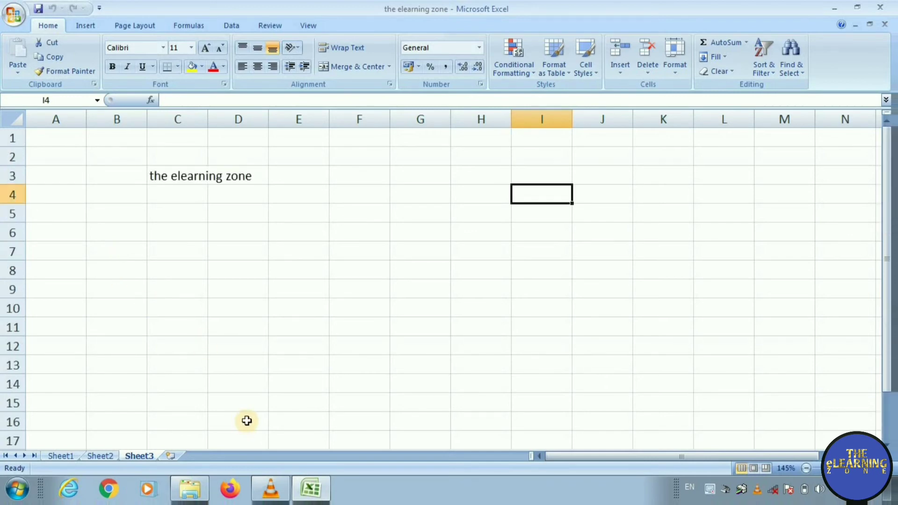
right_click(271, 489)
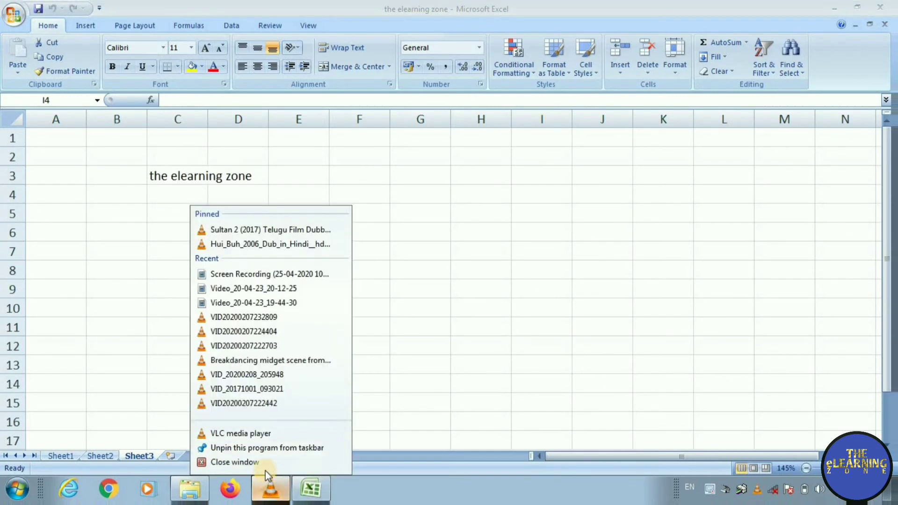
click(266, 463)
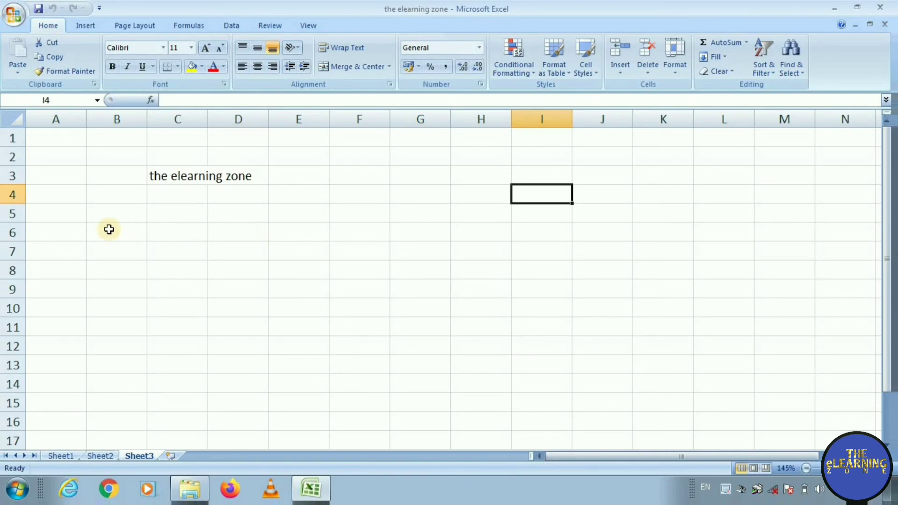
Cancel the Save As dialog without saving and bring up the Office menu's Print choices.
click(14, 15)
mouse_move(56, 153)
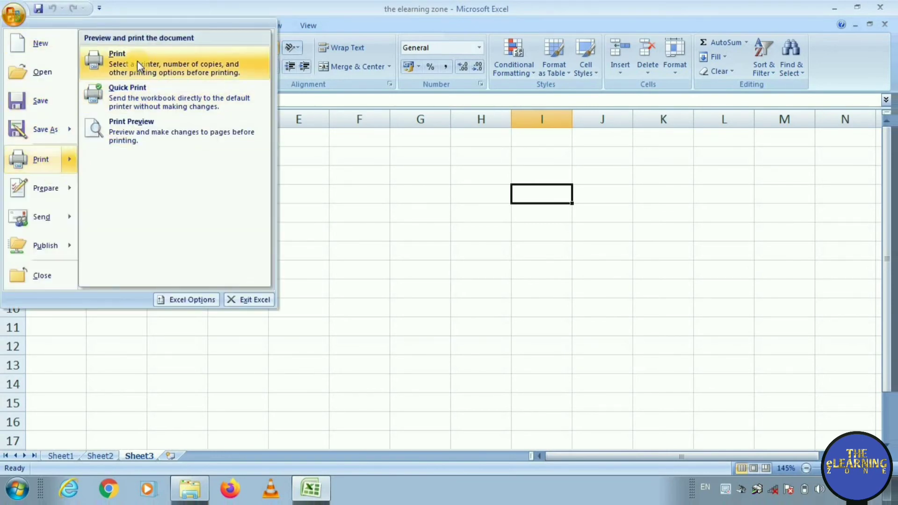
mouse_move(37, 134)
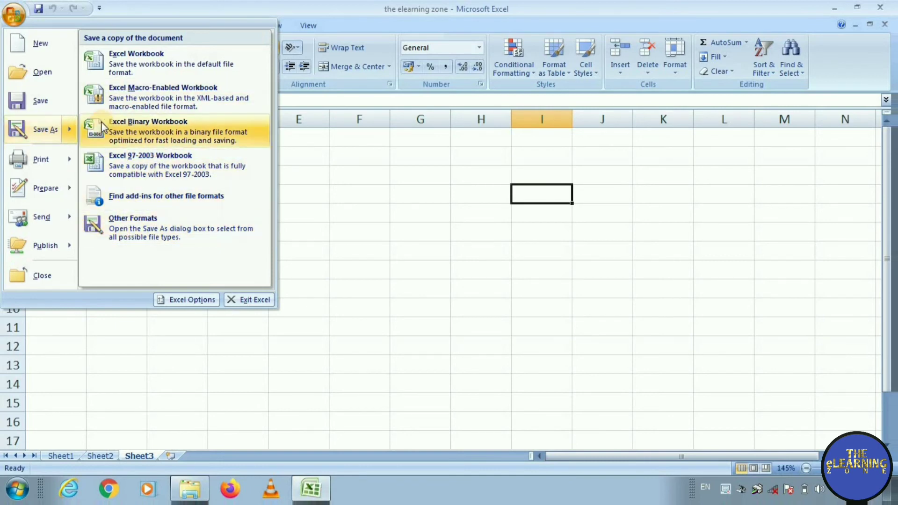
click(37, 131)
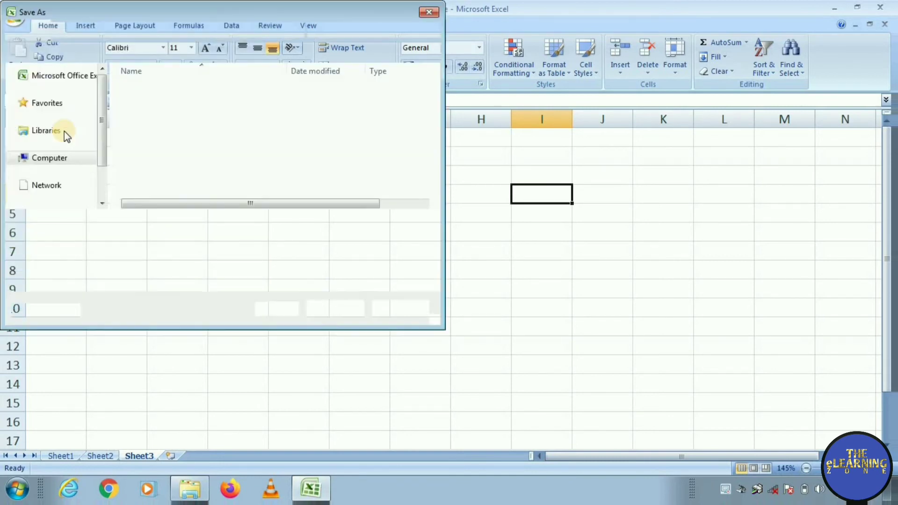
click(411, 308)
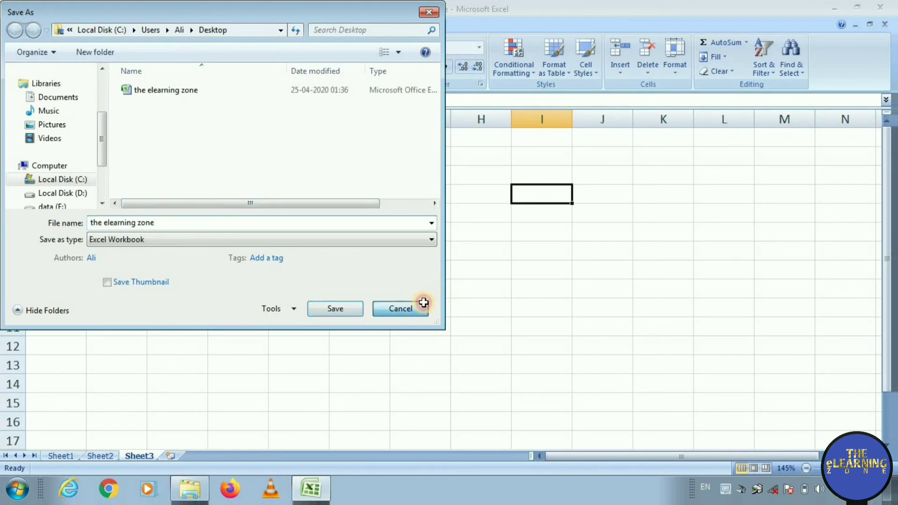
click(13, 14)
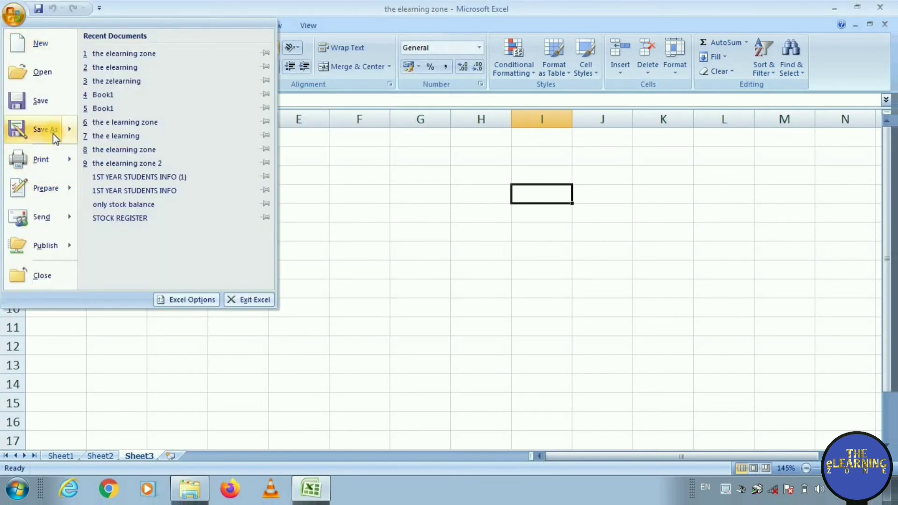
mouse_move(52, 132)
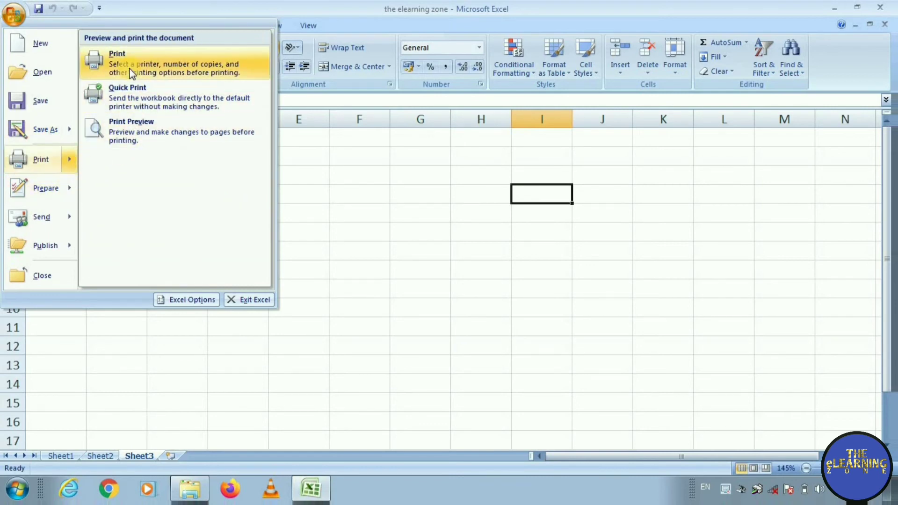
In the Print dialog keep Send To OneNote 2007, try pages from 4, then print Selection.
click(131, 74)
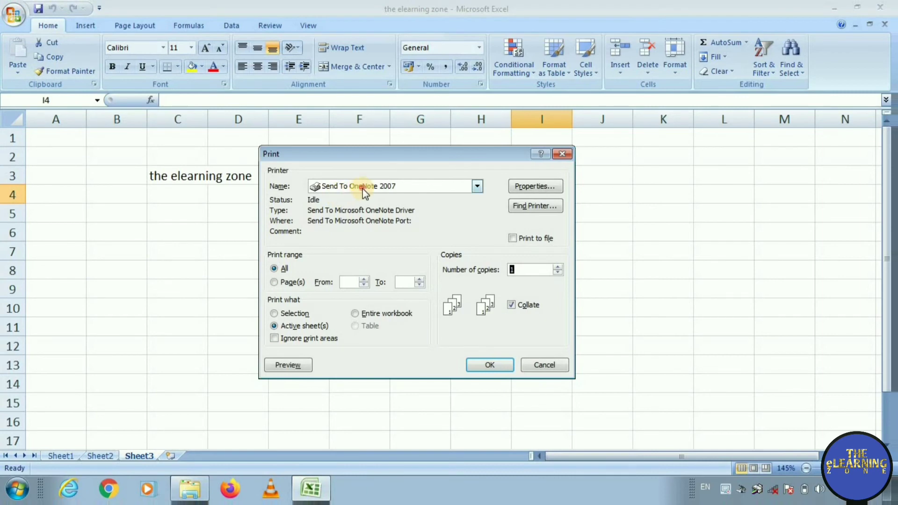
click(363, 189)
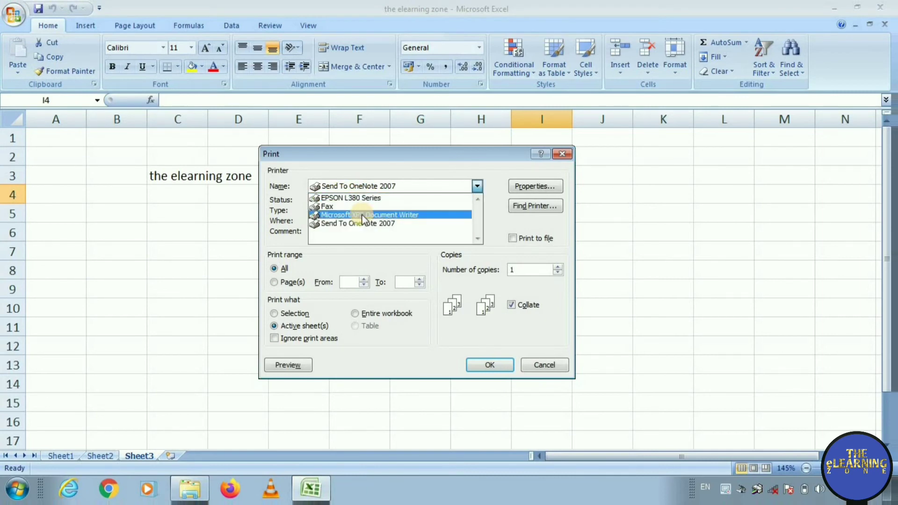
click(312, 260)
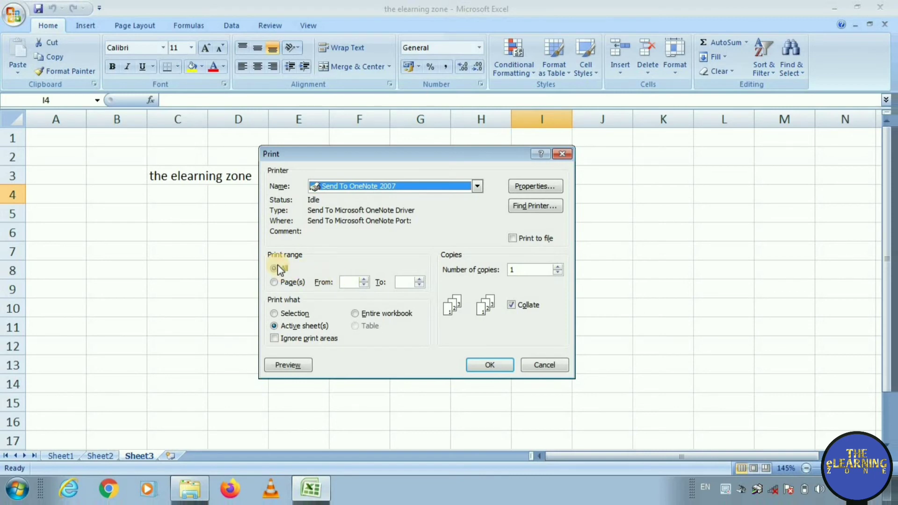
click(301, 283)
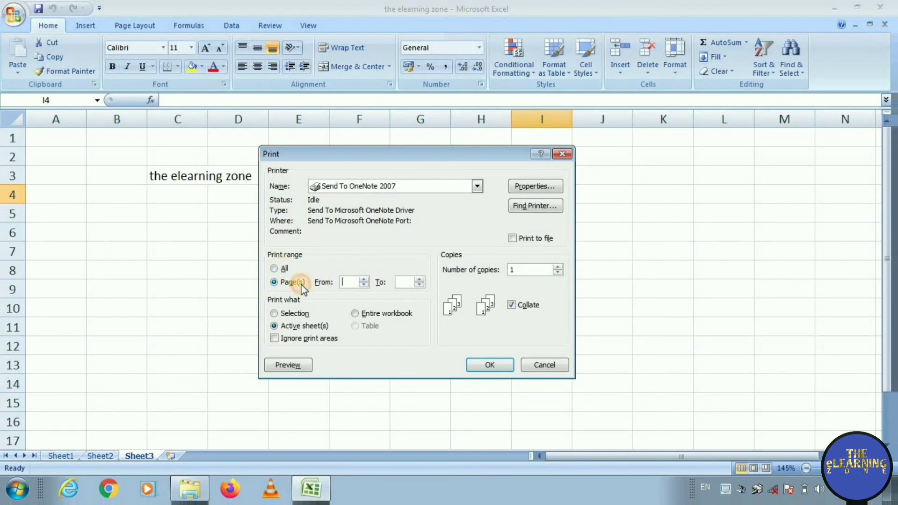
click(353, 282)
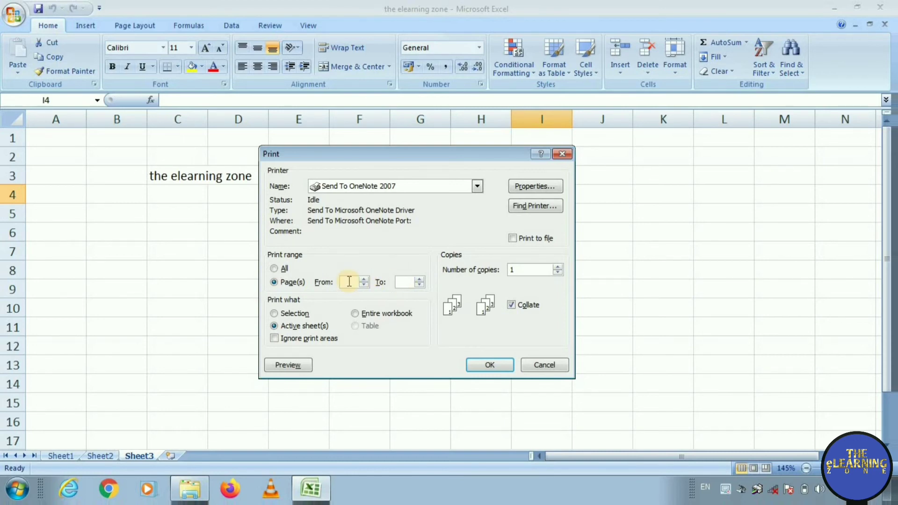
text(4)
click(291, 311)
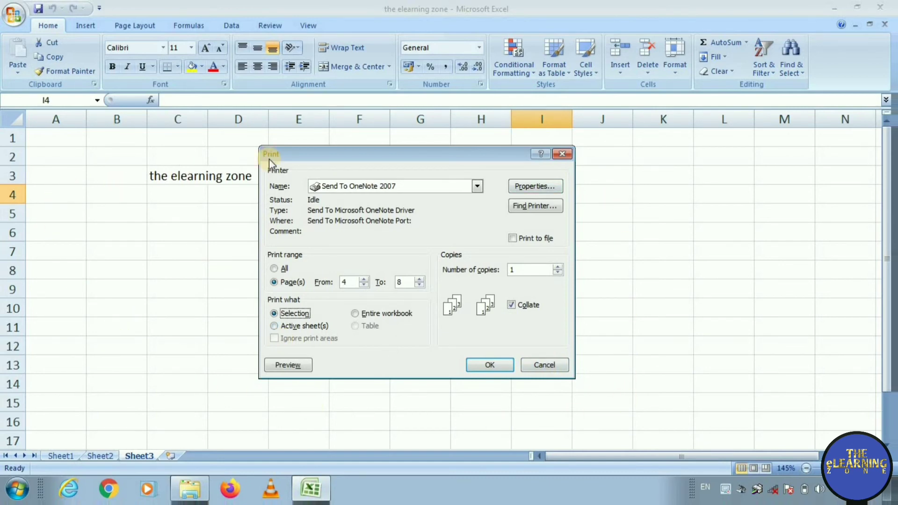
click(290, 326)
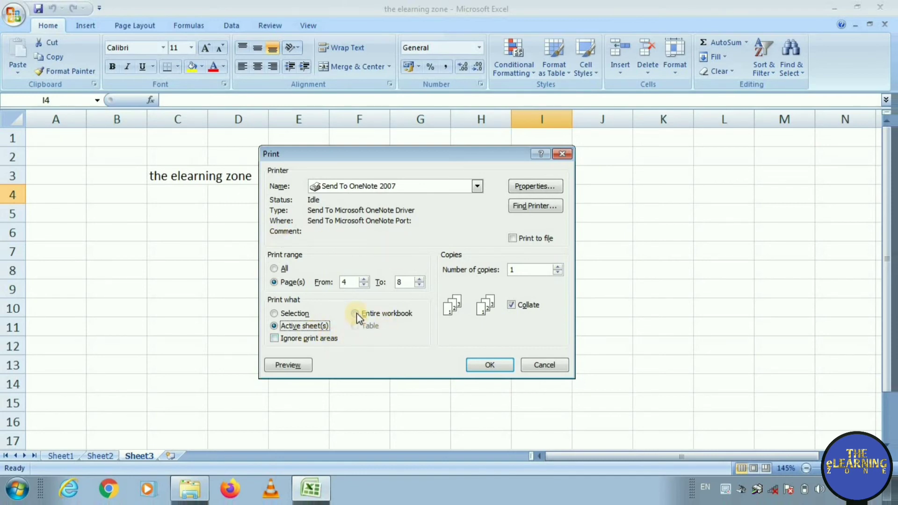
click(291, 312)
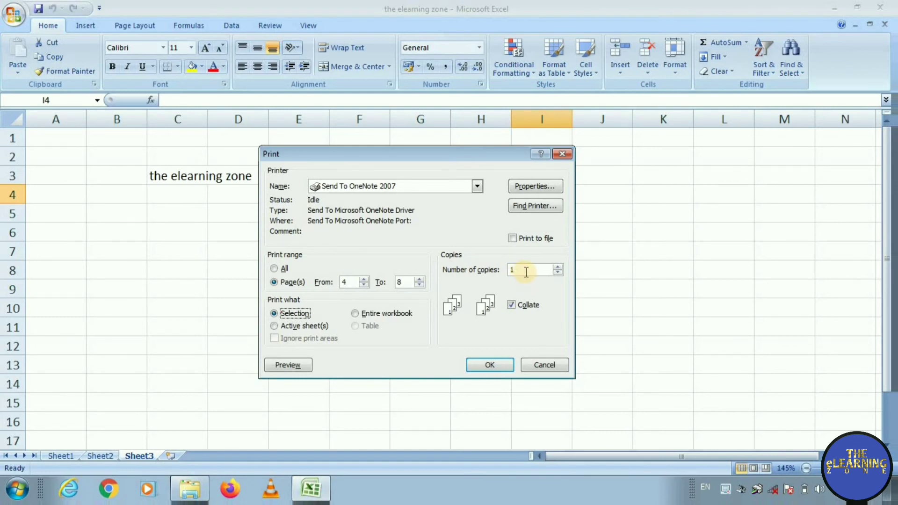
Review the OneNote printer properties, close the Print dialog without printing, and show Print choices.
click(521, 189)
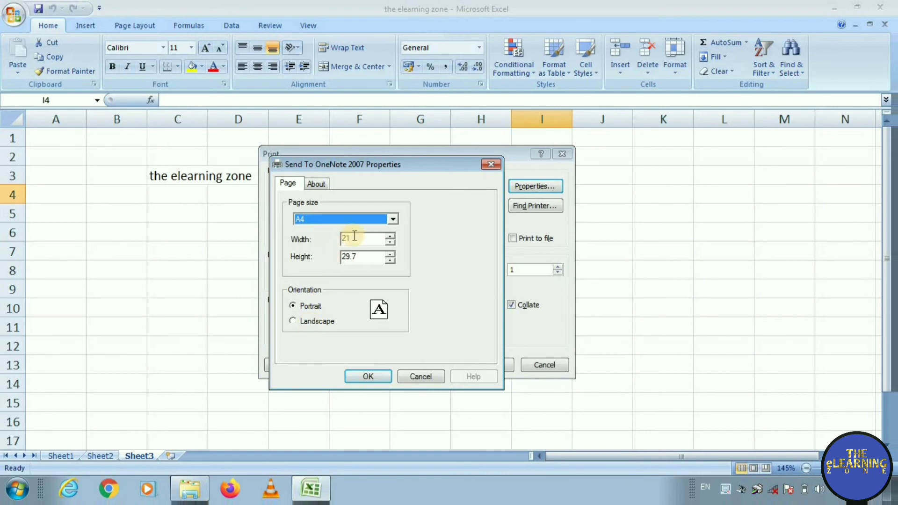
click(315, 184)
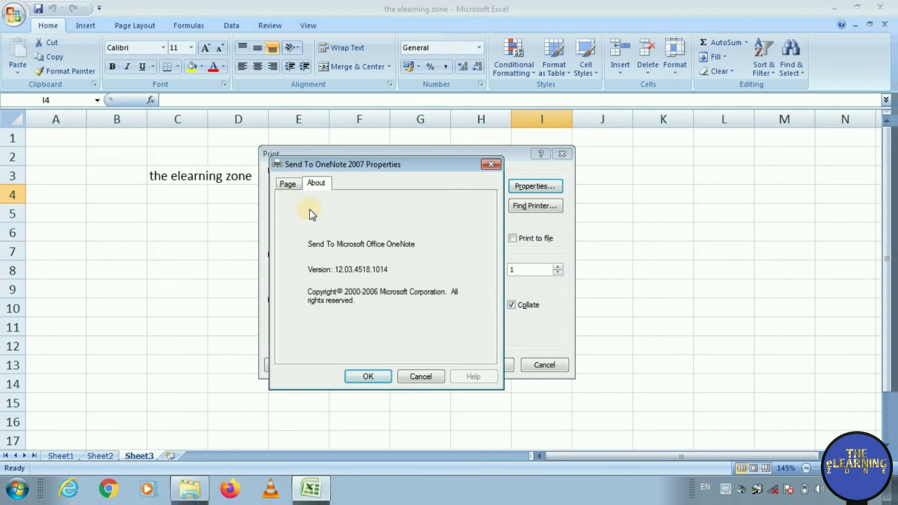
click(288, 184)
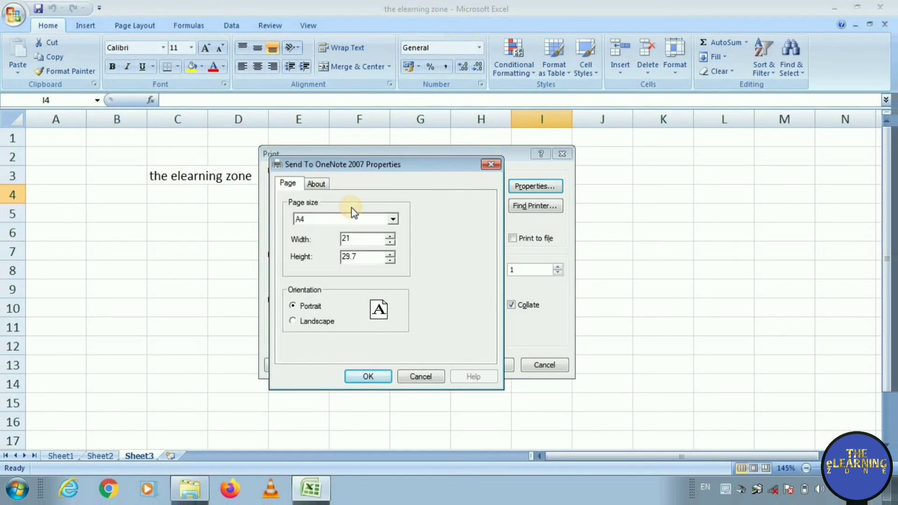
click(367, 376)
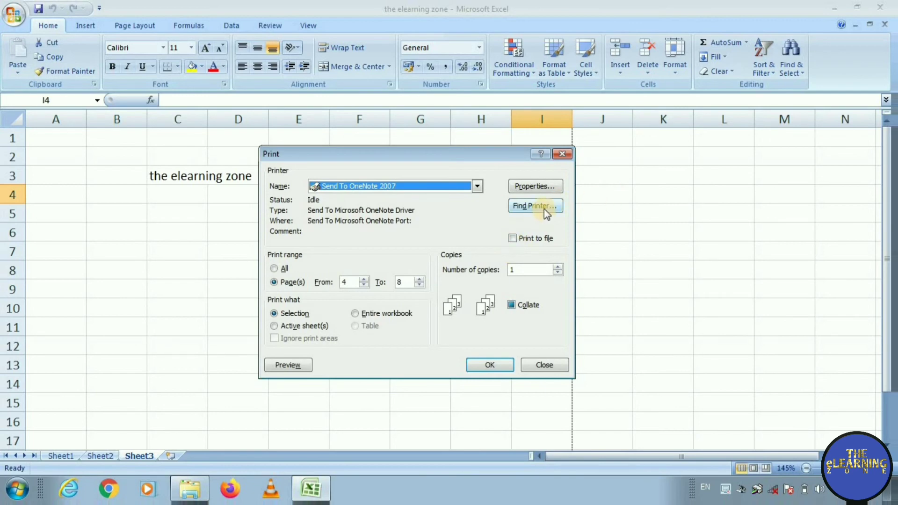
click(544, 365)
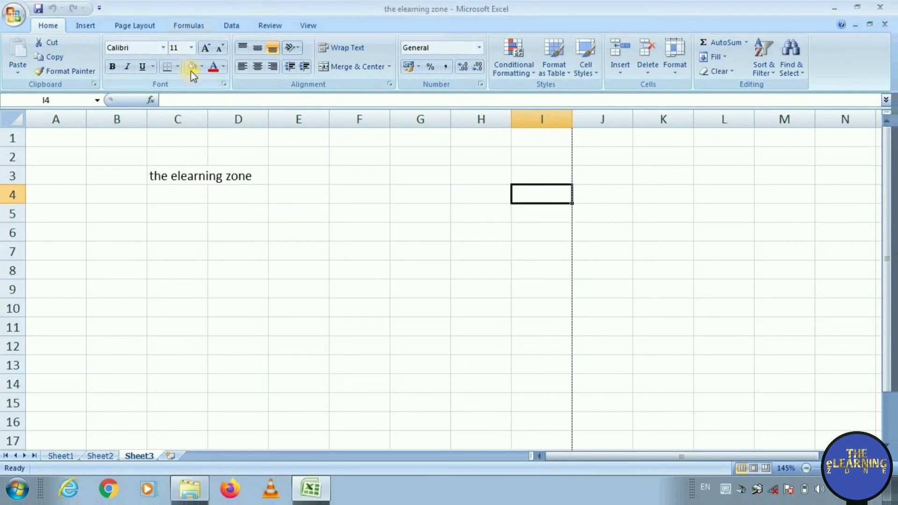
click(13, 14)
mouse_move(65, 157)
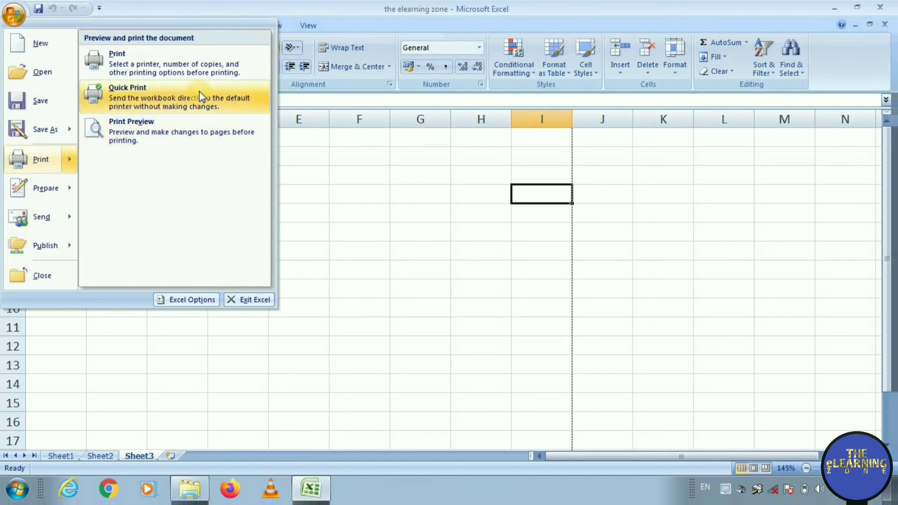
Preview the sheet for printing and zoom in on page 1 showing 'the elearning zone'.
click(164, 130)
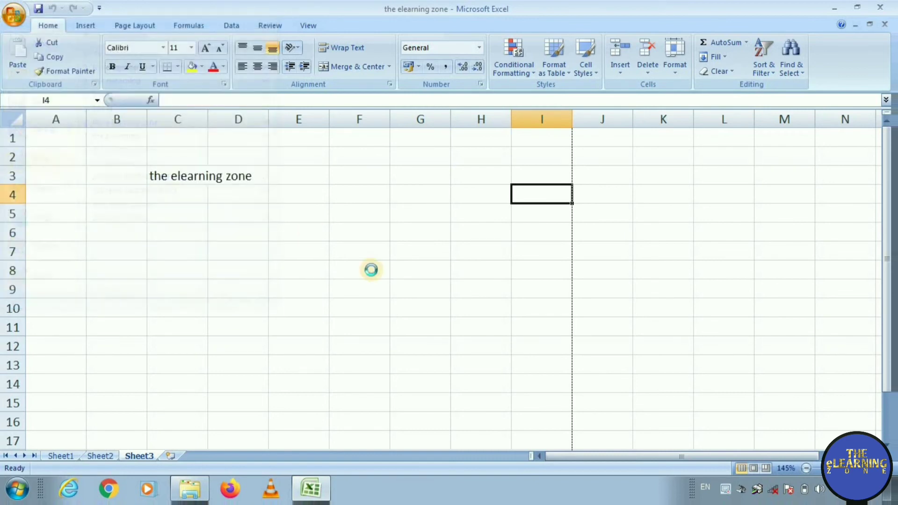
click(399, 168)
scroll(323, 205, up, 5)
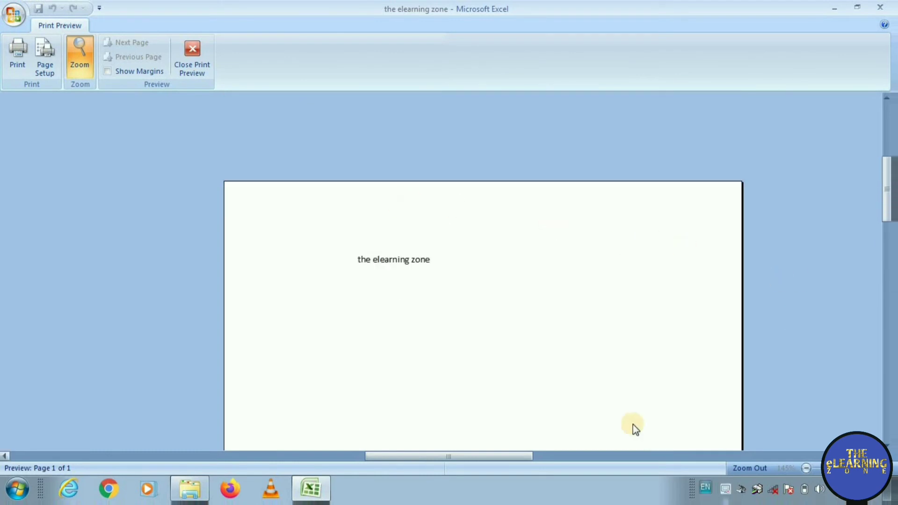
scroll(633, 424, down, 10)
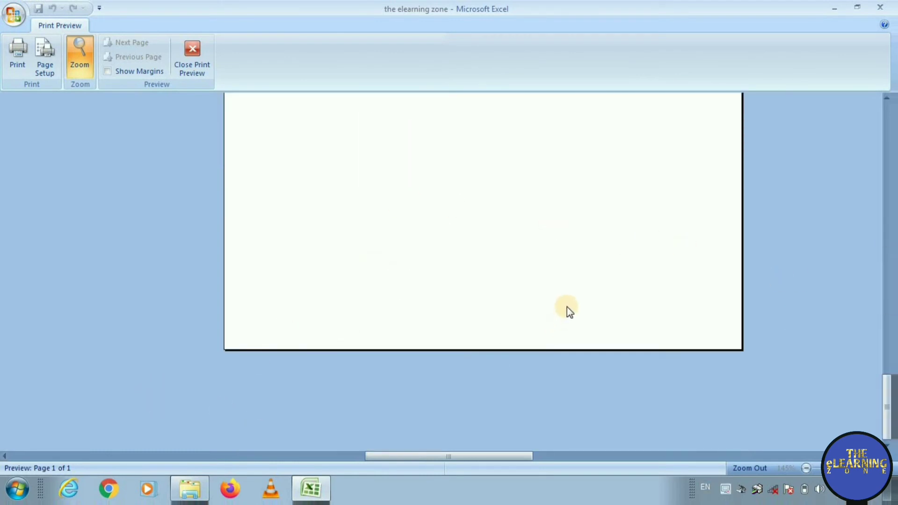
scroll(567, 307, up, 10)
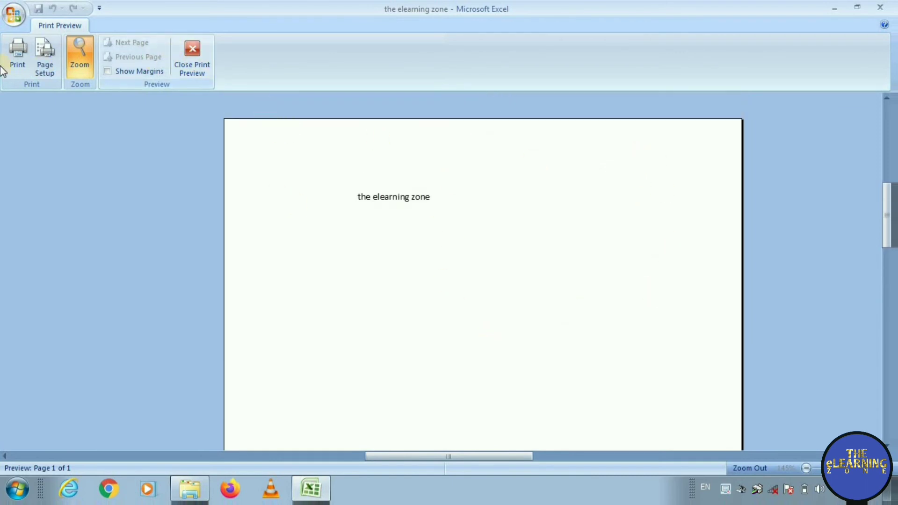
click(39, 55)
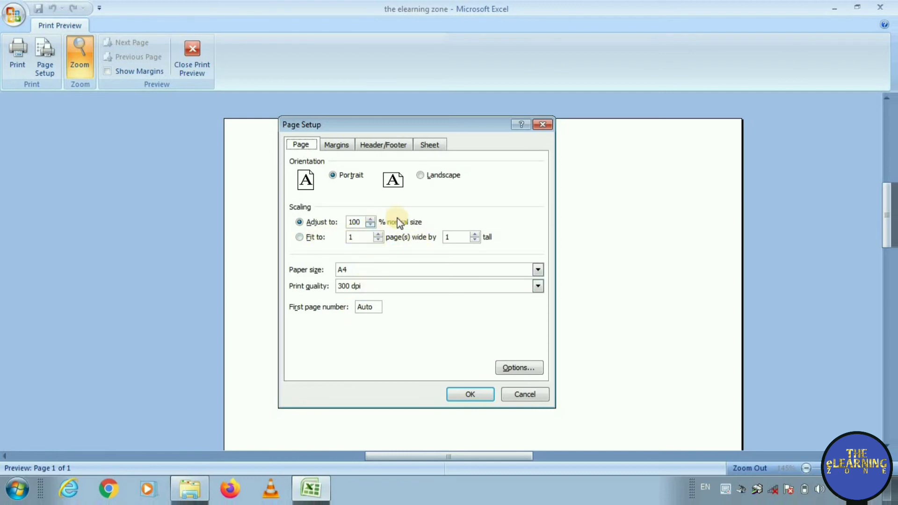
Browse the Margins, Header/Footer and Sheet tabs, cancel Page Setup, and close Print Preview.
click(346, 149)
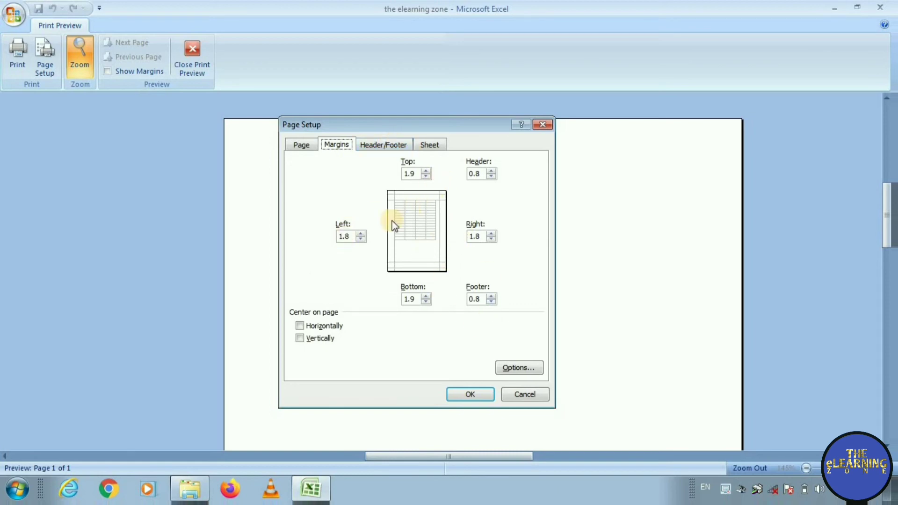
click(374, 146)
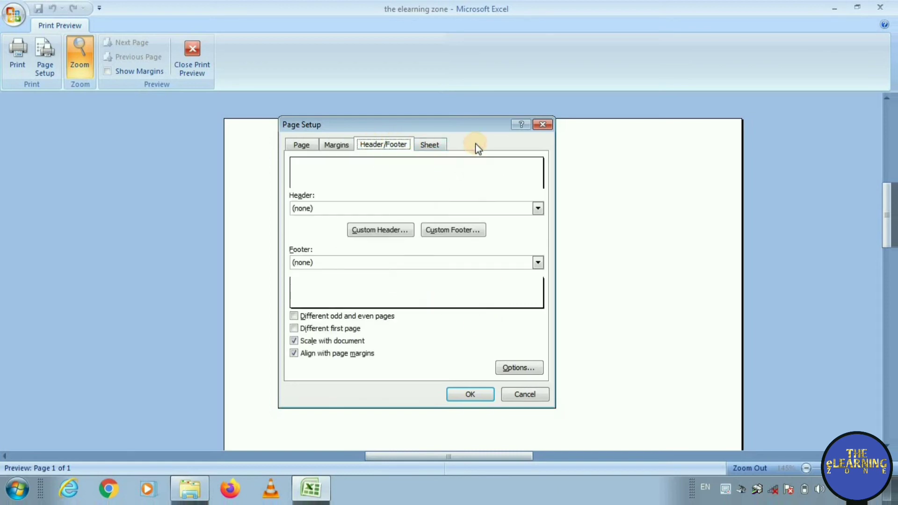
click(418, 147)
click(302, 151)
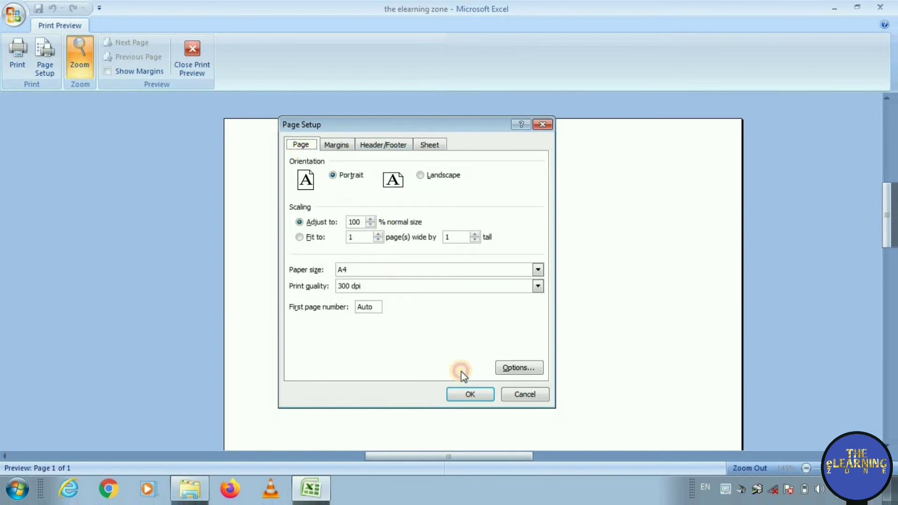
click(520, 395)
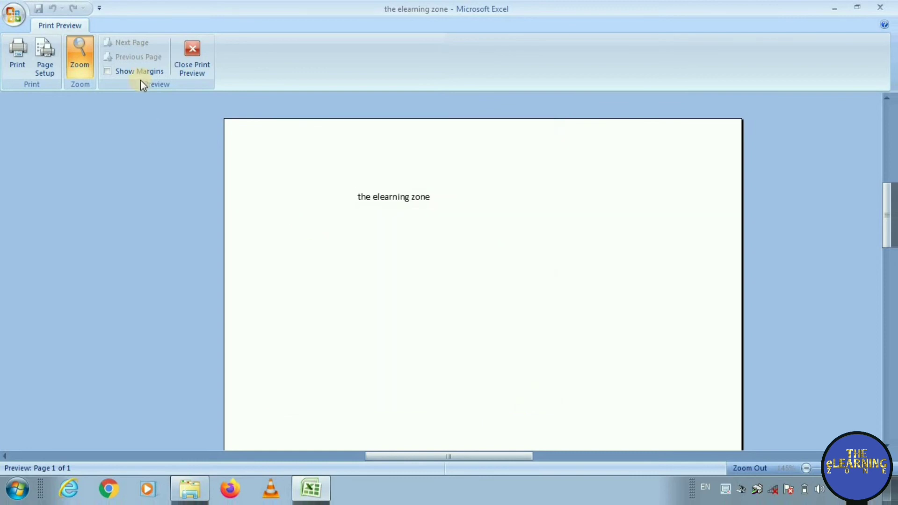
click(192, 57)
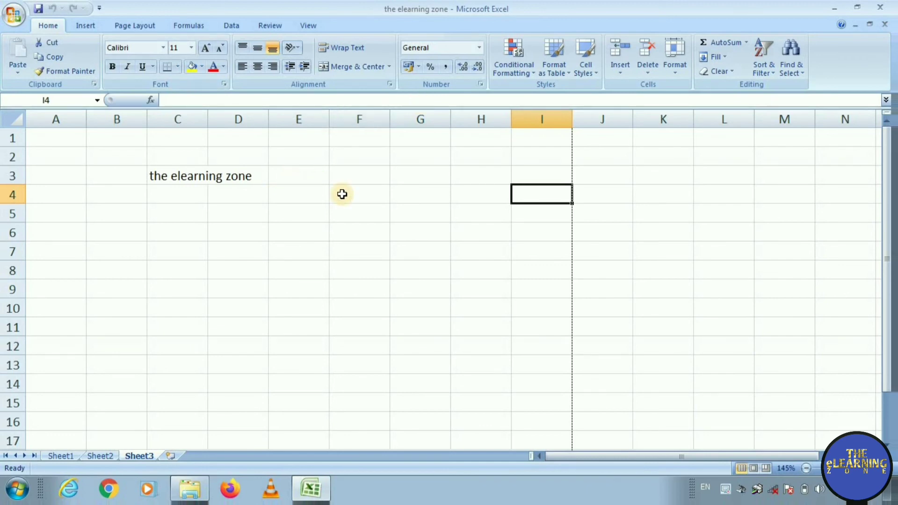
Encrypt the workbook via Prepare > Encrypt Document, entering and confirming the password.
click(23, 23)
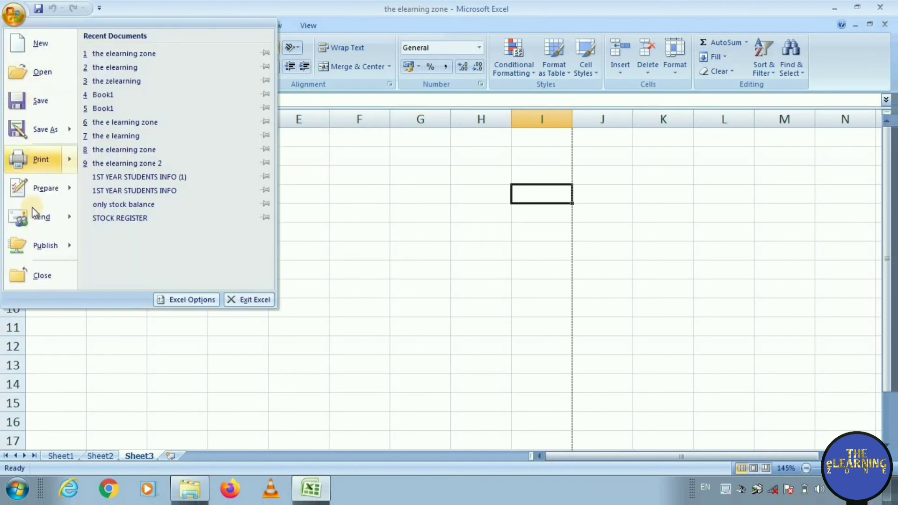
mouse_move(57, 189)
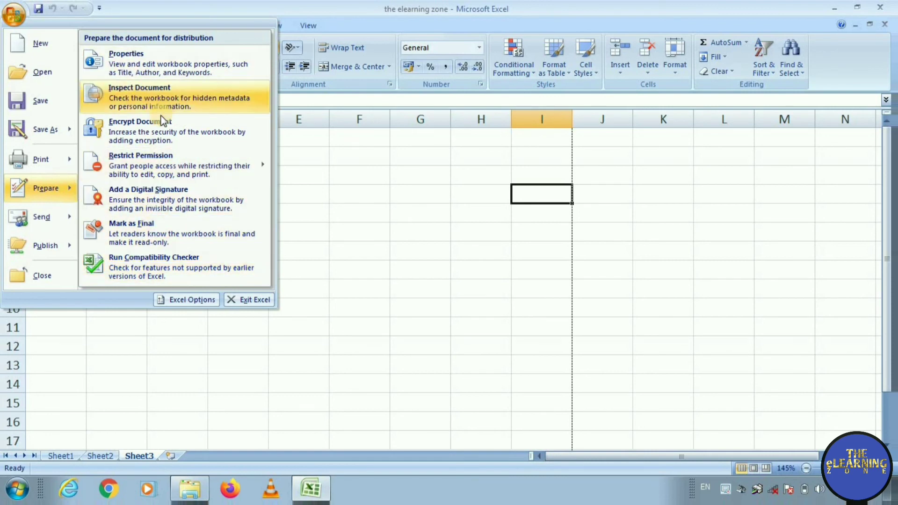
click(146, 127)
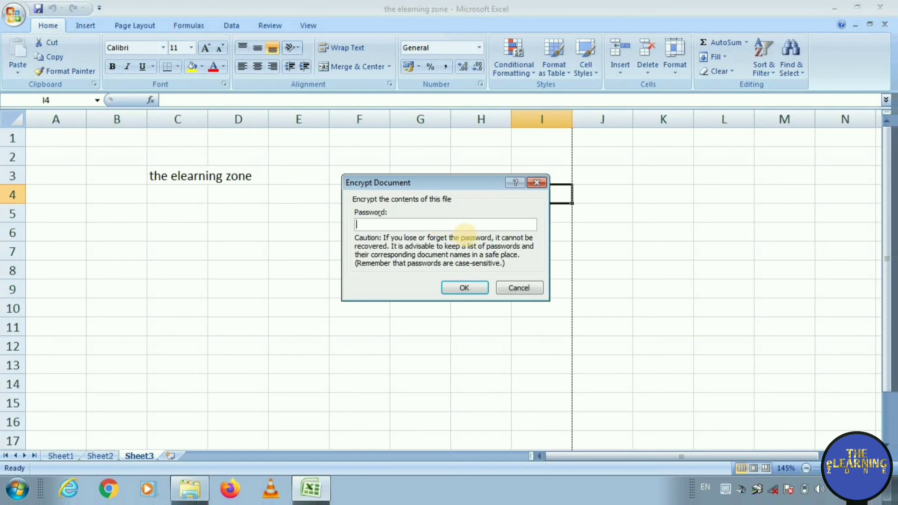
text(12345)
key(Return)
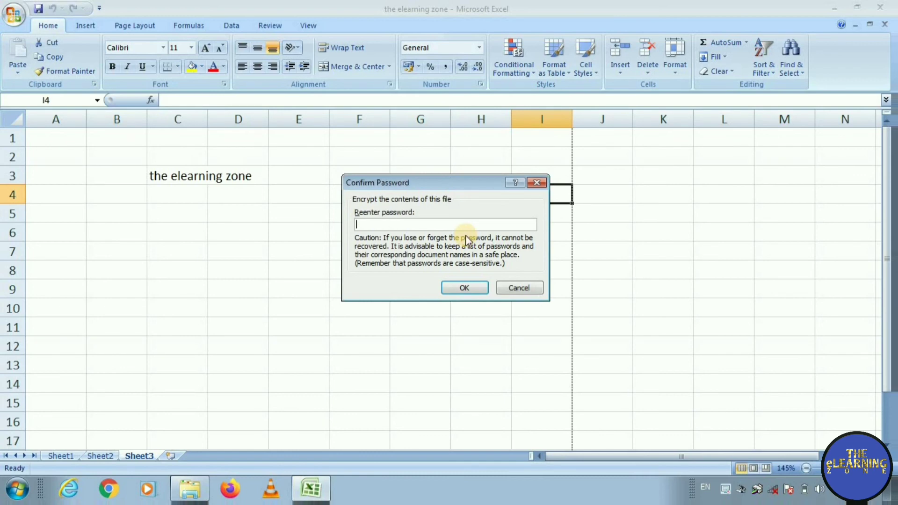
text(1234)
key(Return)
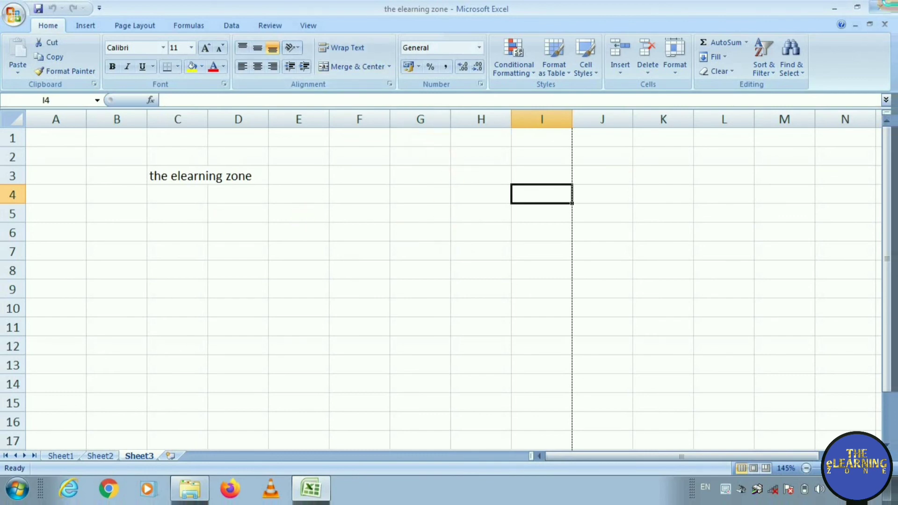
Close the workbook, saving the changes, and refresh the desktop.
click(886, 5)
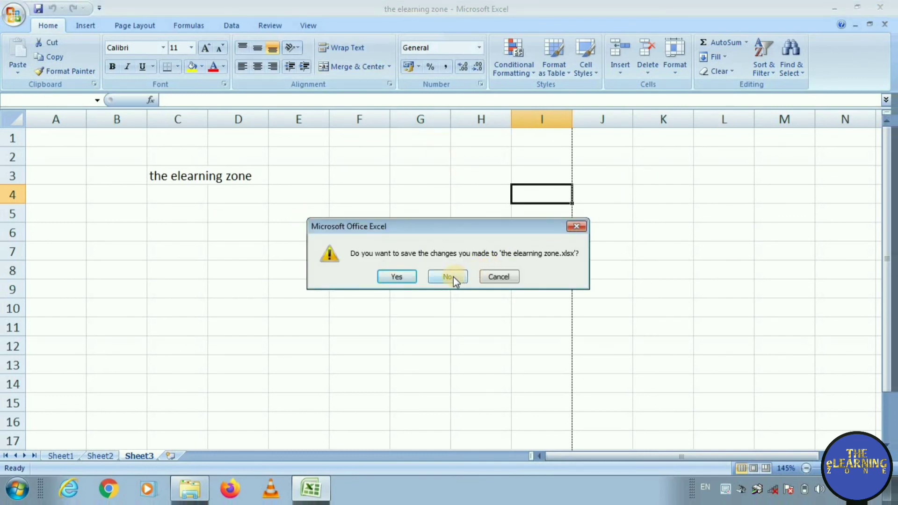
click(406, 276)
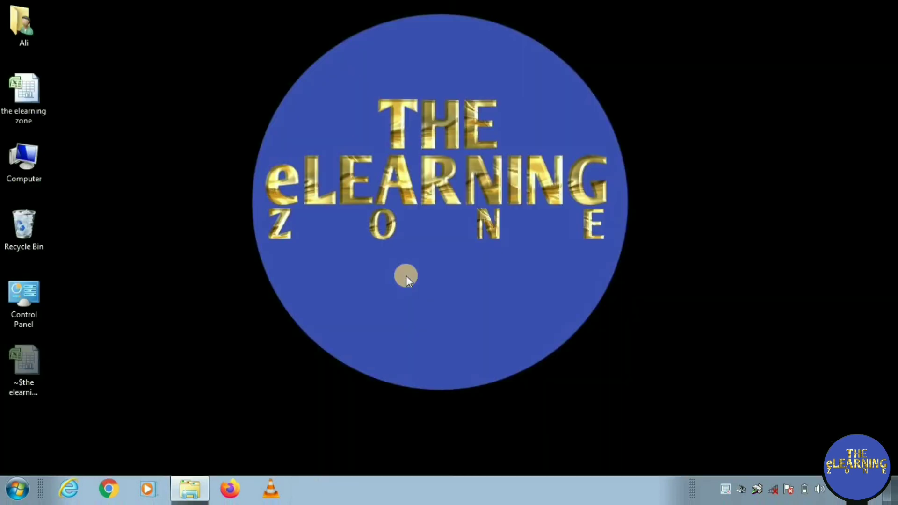
right_click(389, 142)
click(381, 175)
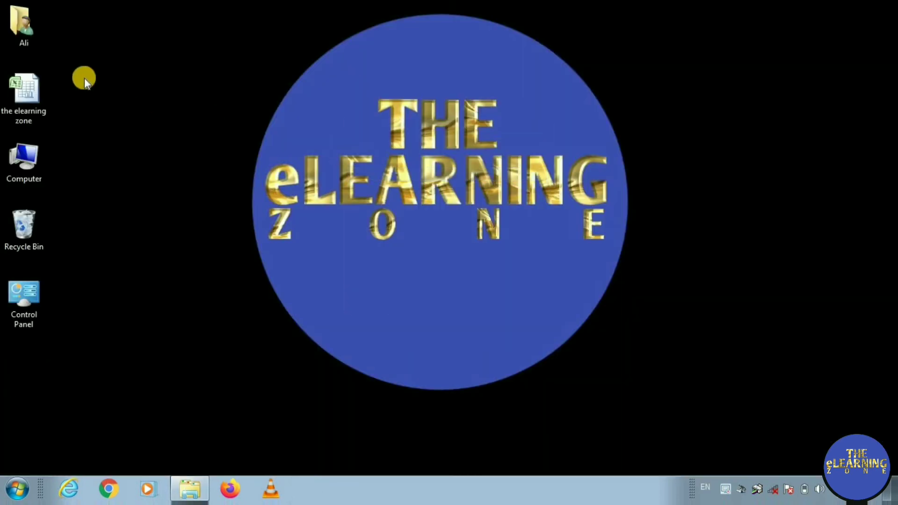
Reopen 'the elearning zone' from the desktop, supply its password, and maximize Excel.
click(26, 86)
double_click(26, 86)
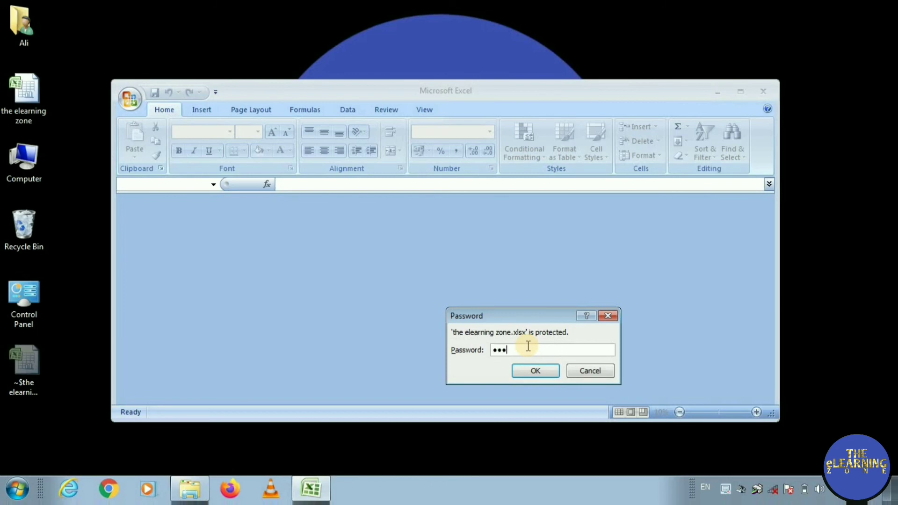
key(Return)
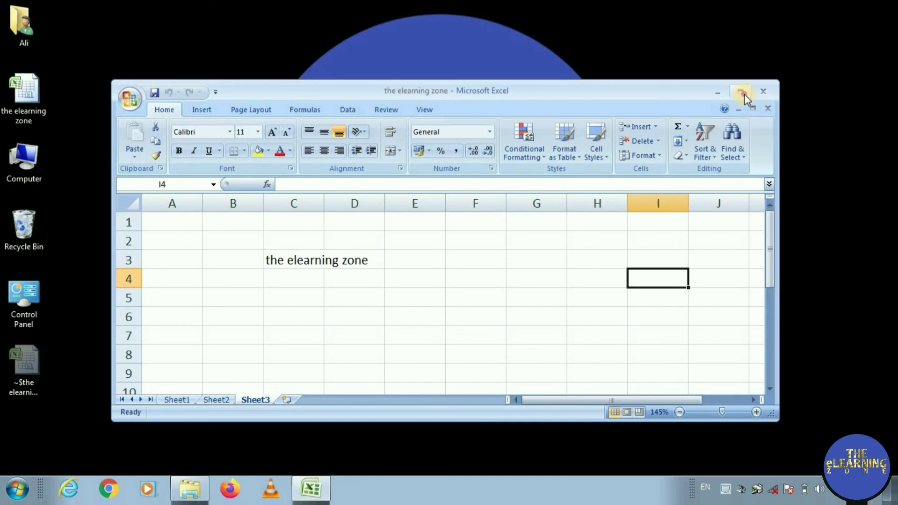
click(742, 92)
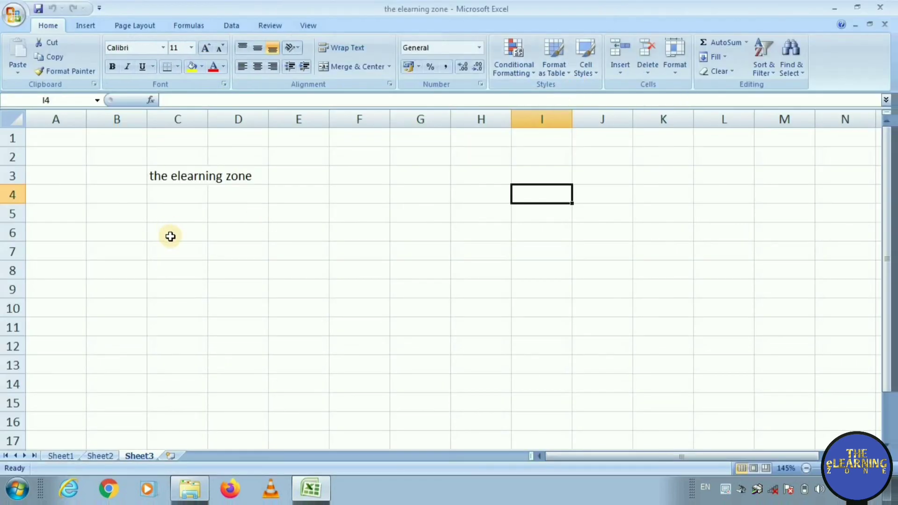
Open Encrypt Document from the Prepare menu, then close Excel.
scroll(170, 241, down, 8)
scroll(170, 247, up, 8)
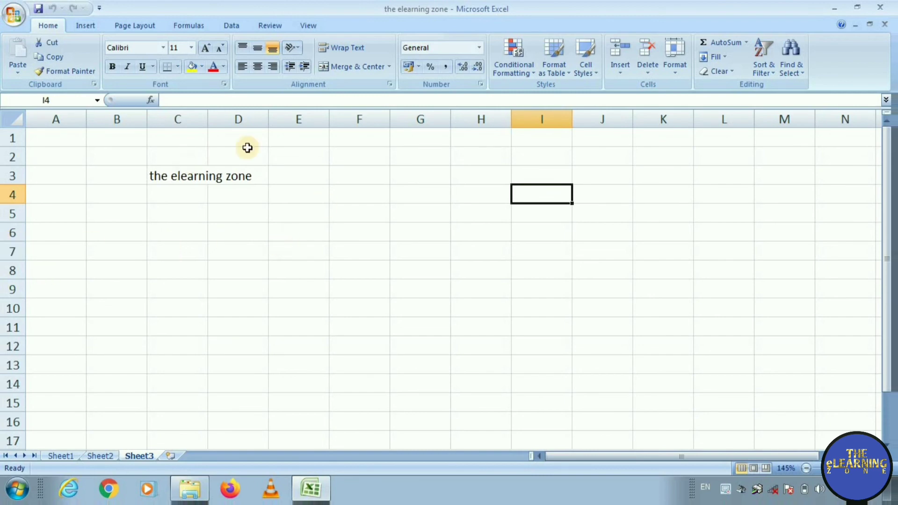
click(13, 14)
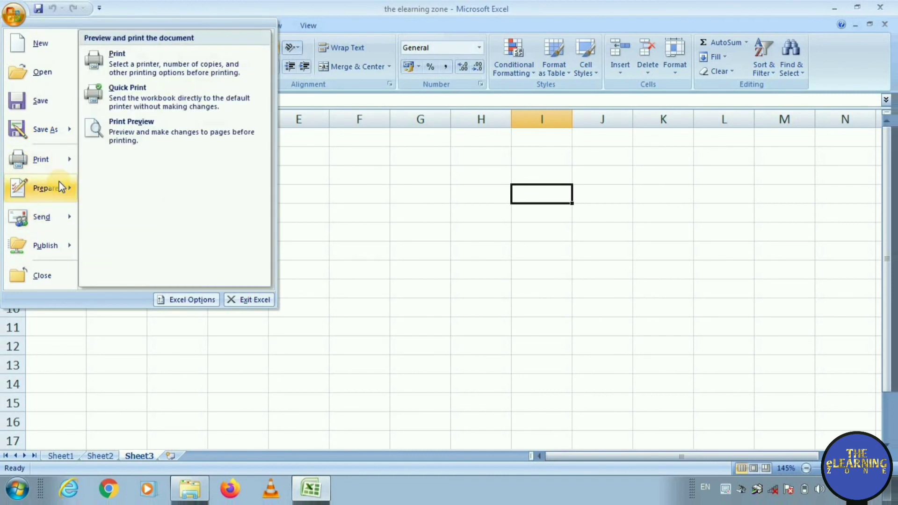
mouse_move(71, 193)
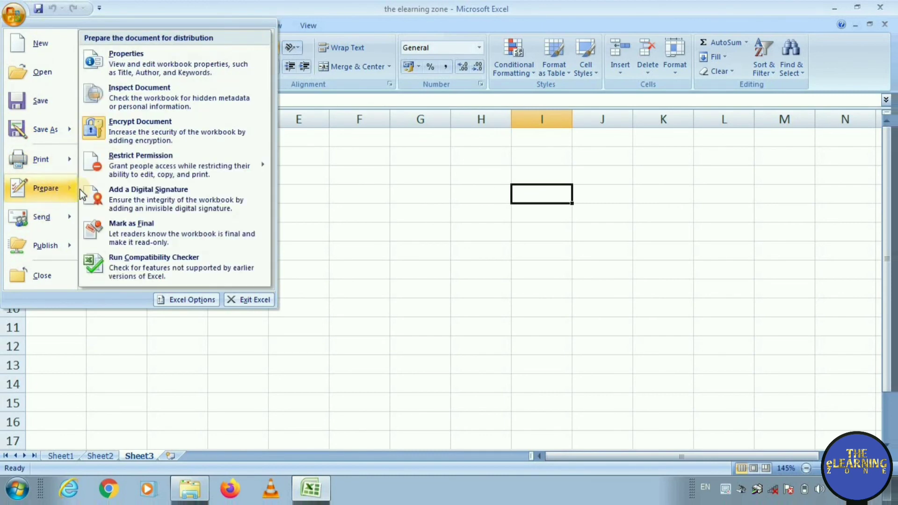
click(166, 144)
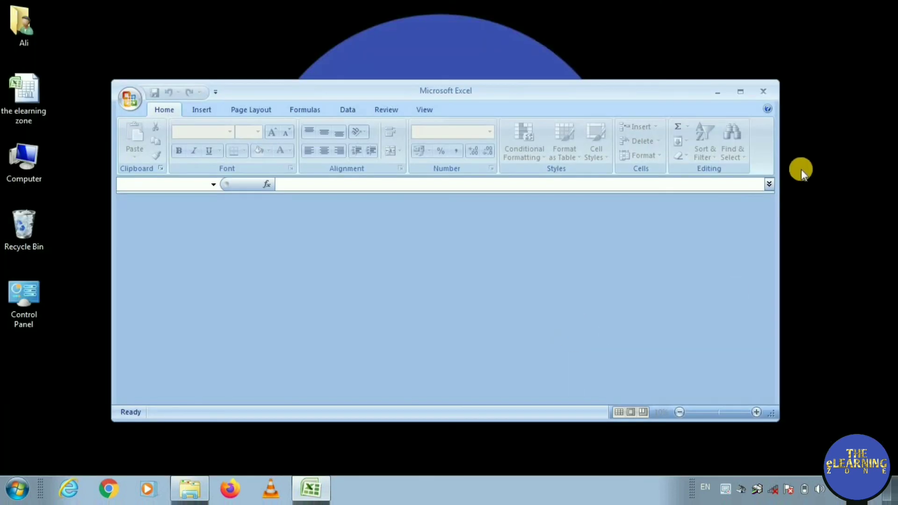
click(764, 89)
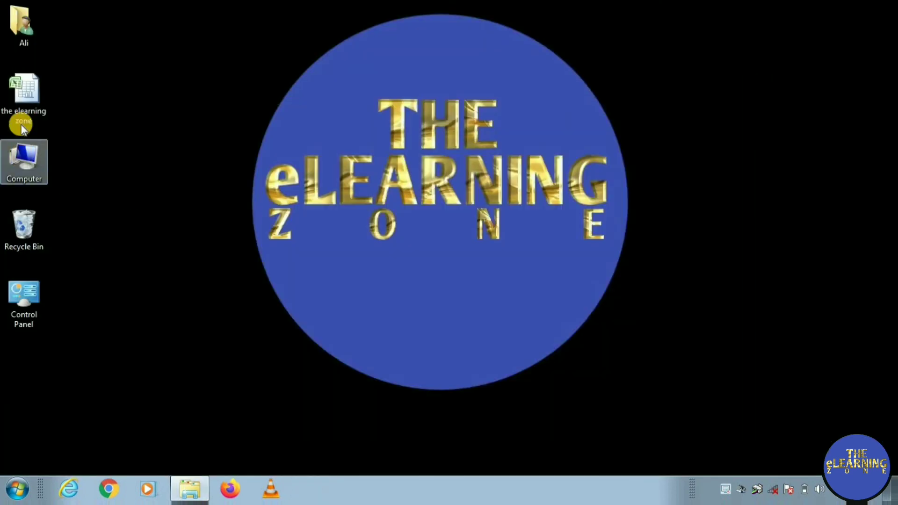
Reopen 'the elearning zone' from the desktop and enter the workbook password.
click(26, 99)
double_click(26, 99)
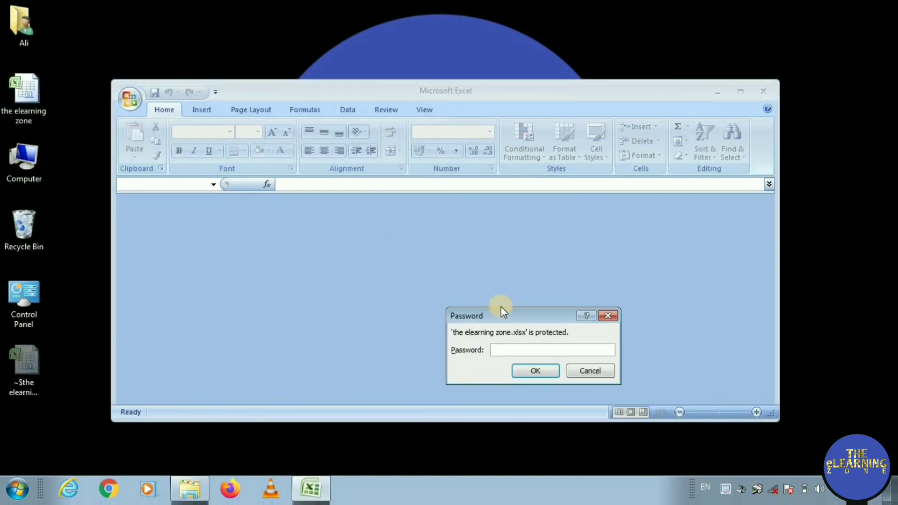
text(12345678)
key(Return)
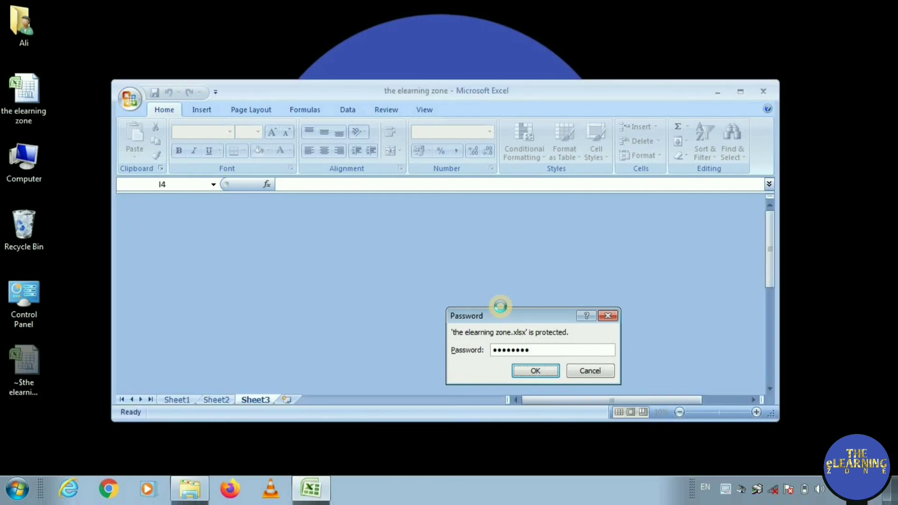
Clear the password in Encrypt Document and save the now unencrypted workbook.
click(740, 92)
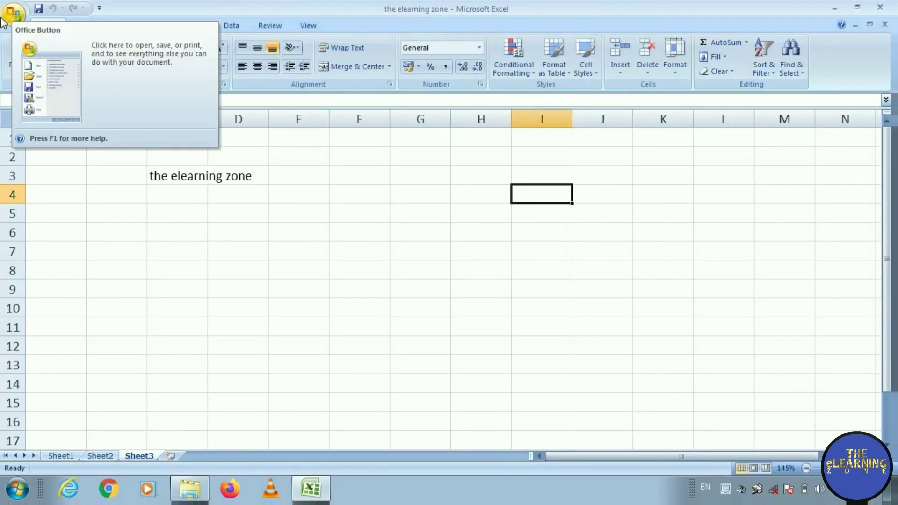
click(18, 10)
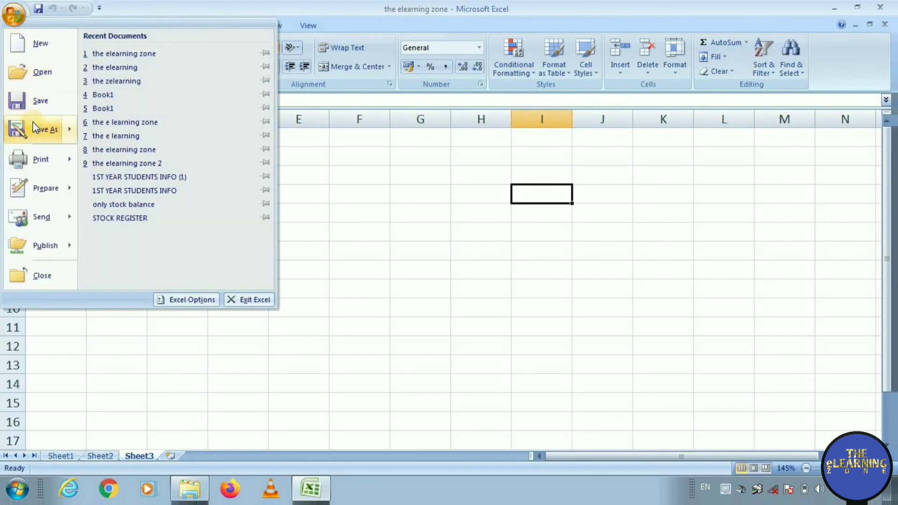
mouse_move(36, 125)
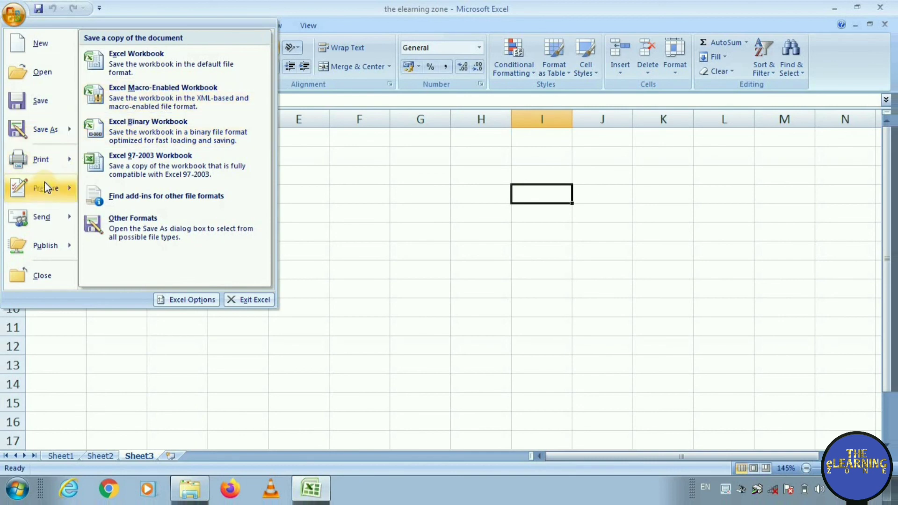
mouse_move(44, 185)
click(167, 130)
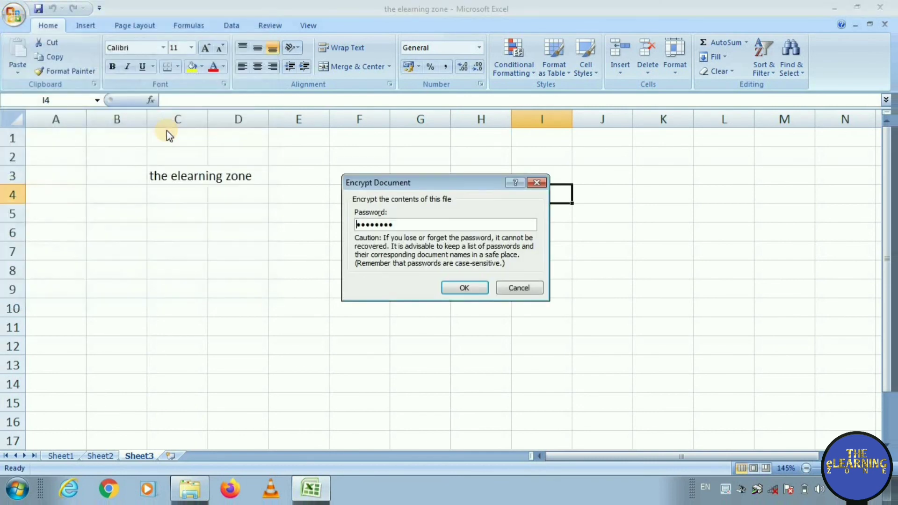
drag(401, 225, 319, 211)
key(BackSpace)
click(454, 288)
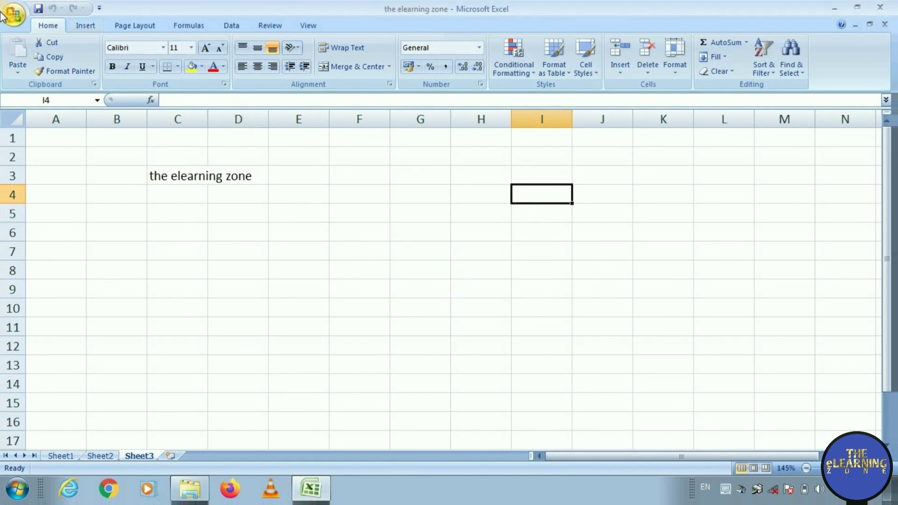
click(38, 9)
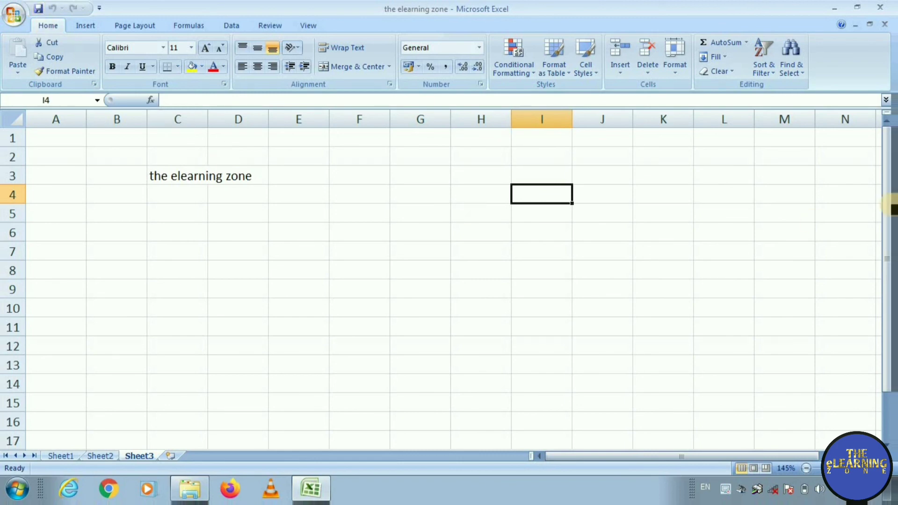
Close Excel, reopen 'the elearning zone' from the desktop without a password, and maximize it.
click(882, 7)
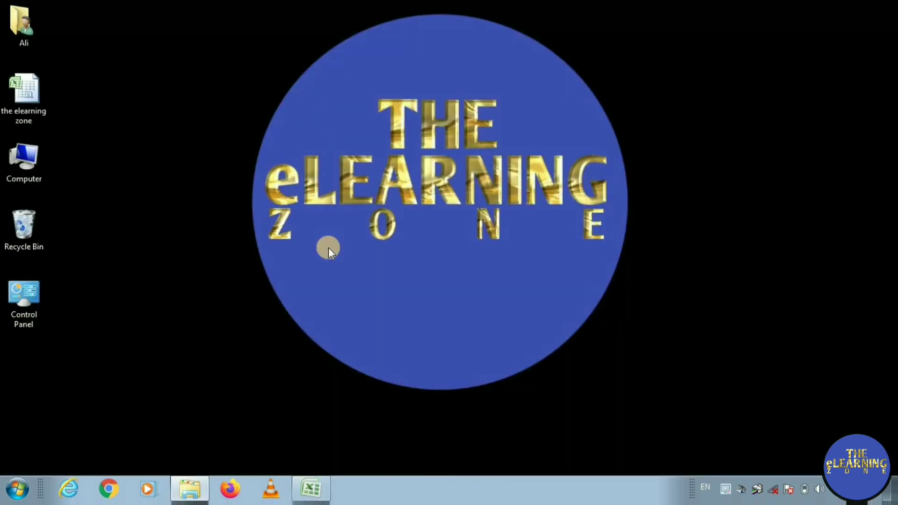
double_click(40, 97)
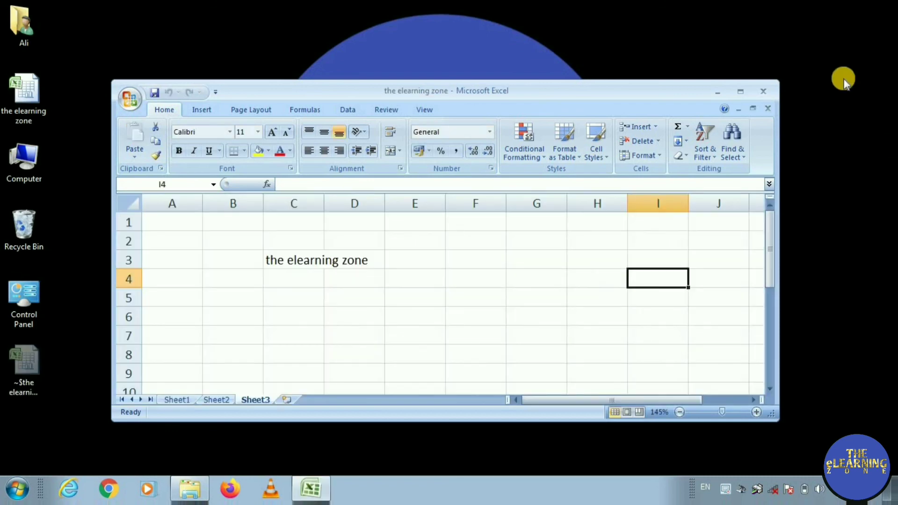
double_click(654, 87)
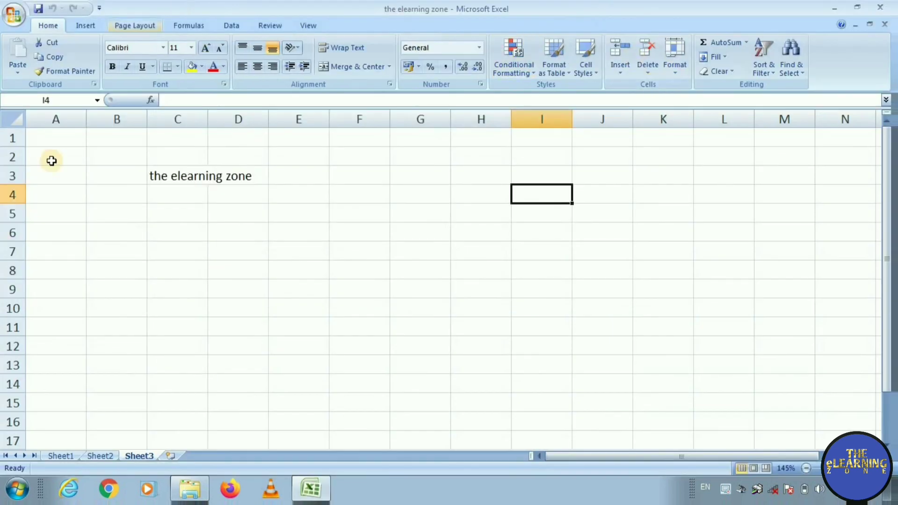
drag(191, 205, 193, 202)
click(453, 220)
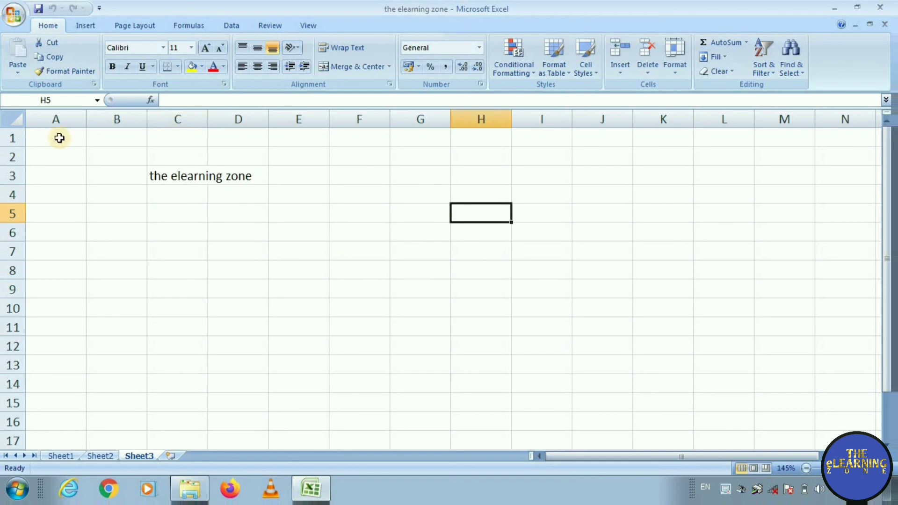
click(14, 14)
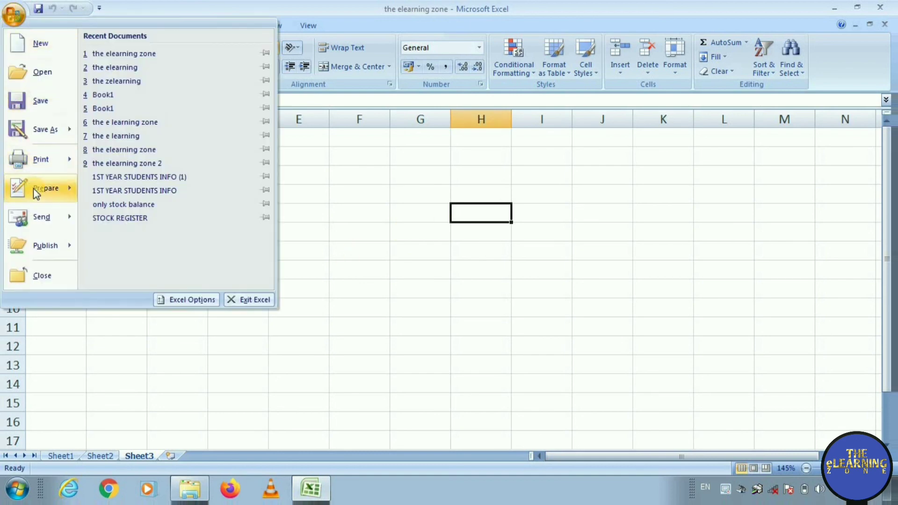
mouse_move(33, 188)
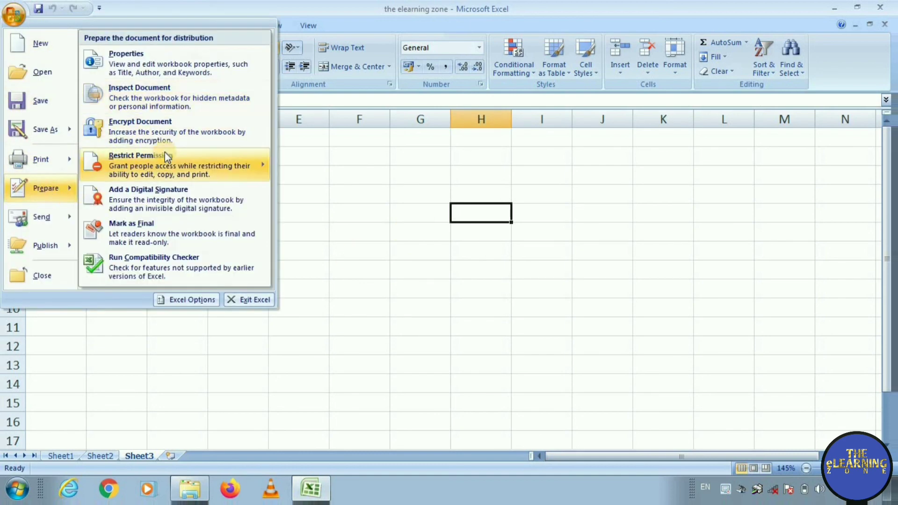
mouse_move(174, 158)
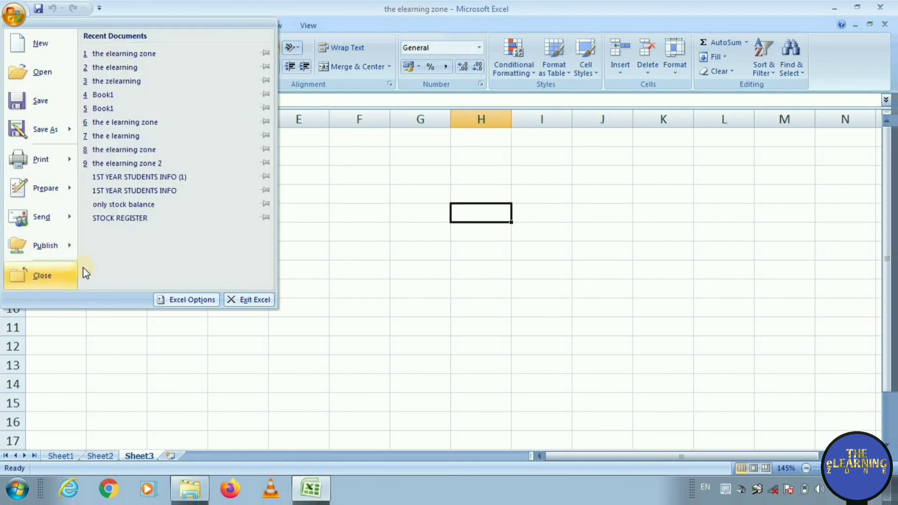
click(335, 213)
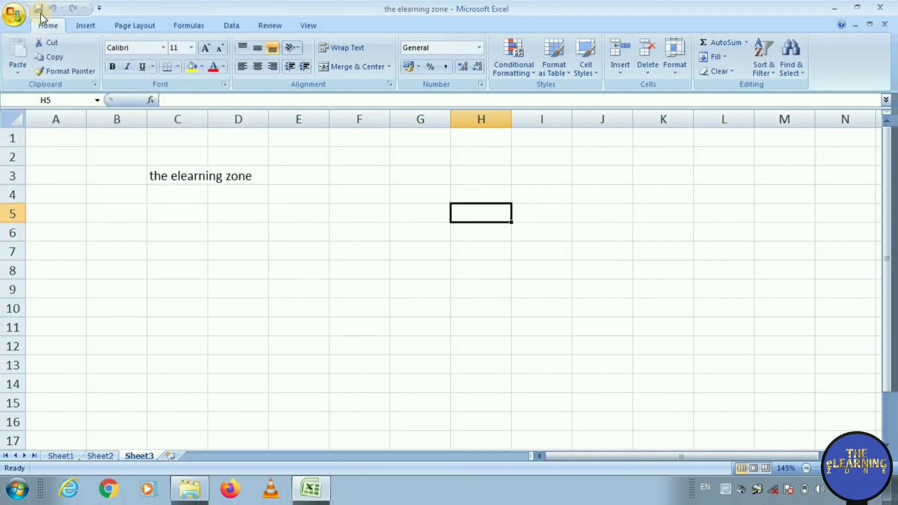